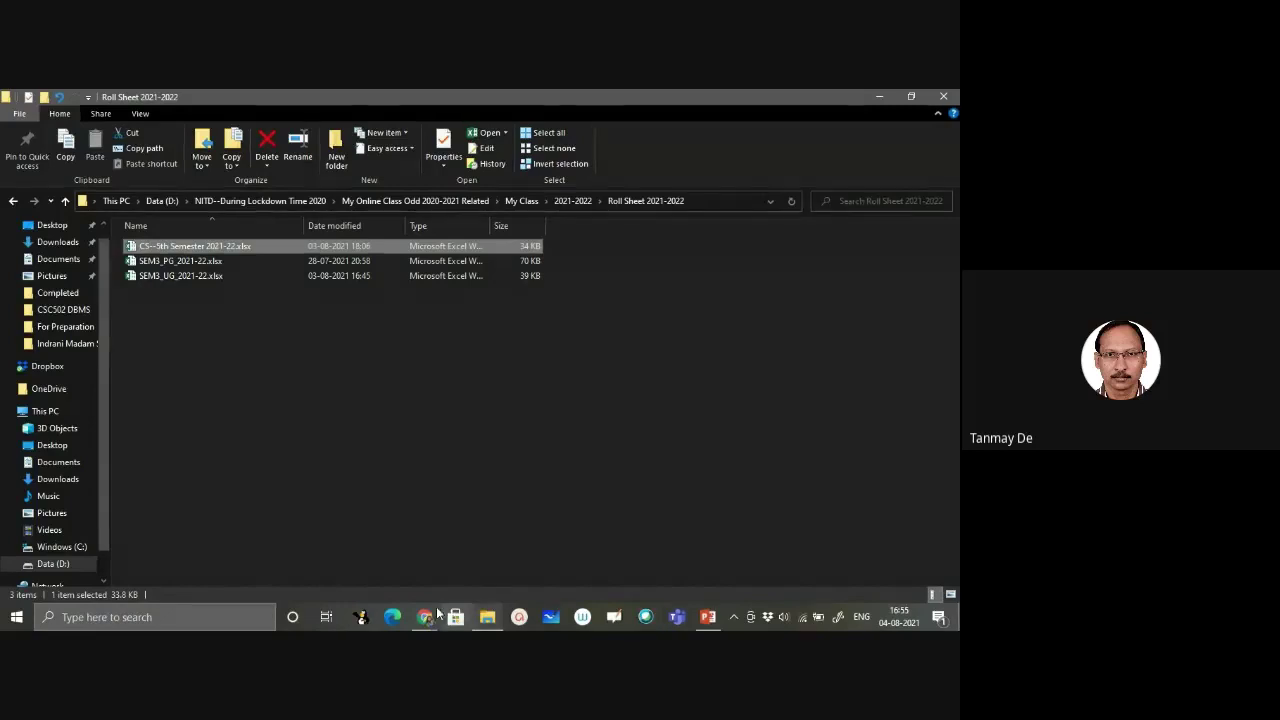
Dismiss the Office activation notice and select cell E5, the first student's entry in the 4/8 column of the CS-Section Z sheet
mouse_move(426, 617)
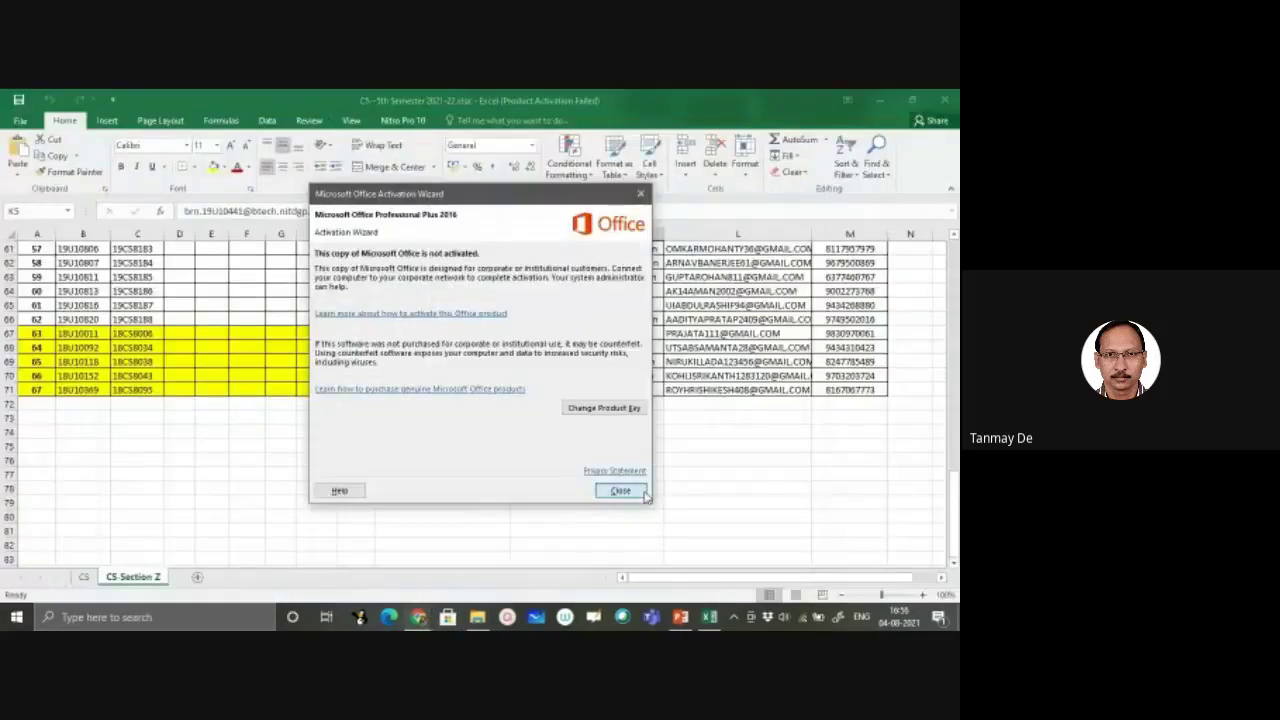
left_click(618, 489)
scroll(640, 487, "up", 5)
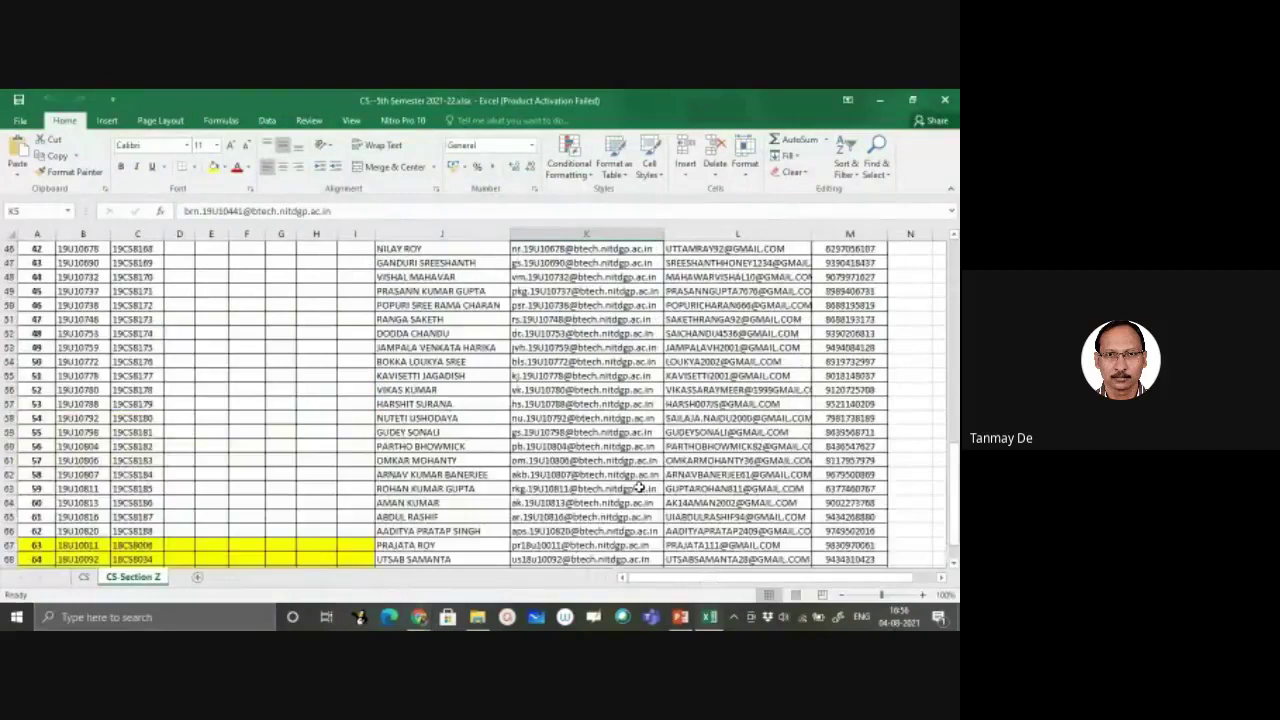
scroll(640, 487, "up", 15)
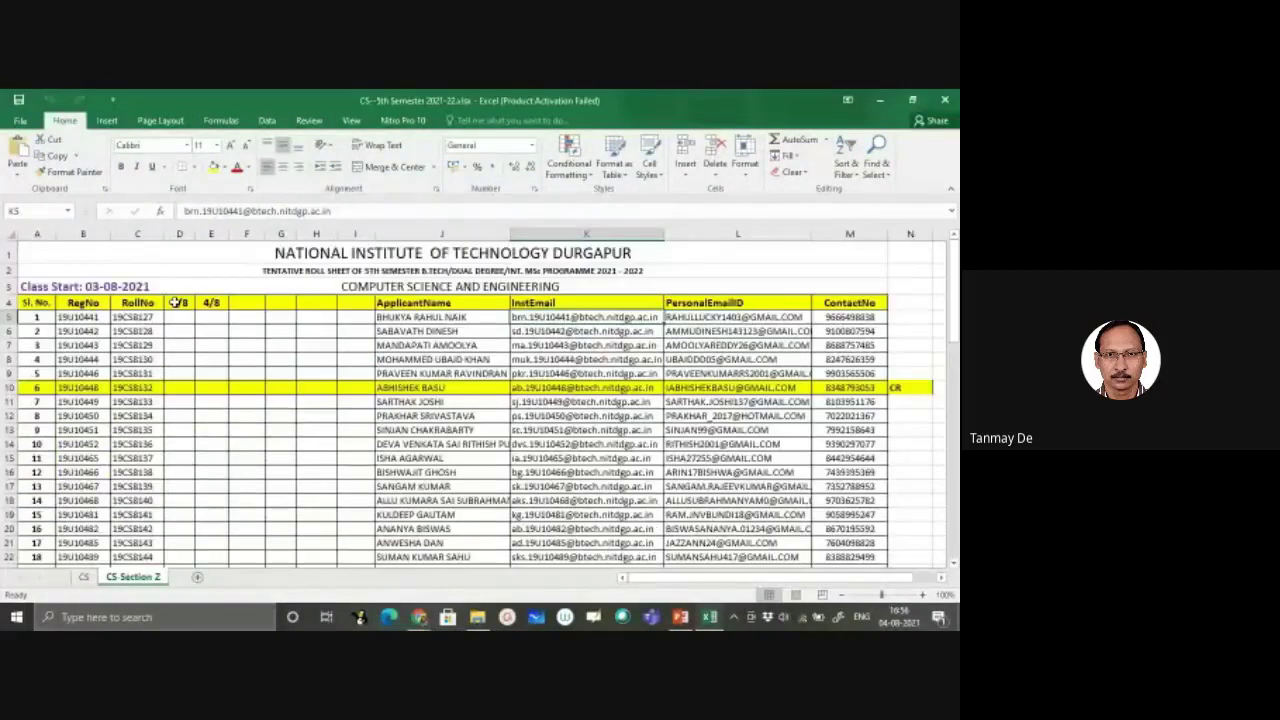
left_click(211, 316)
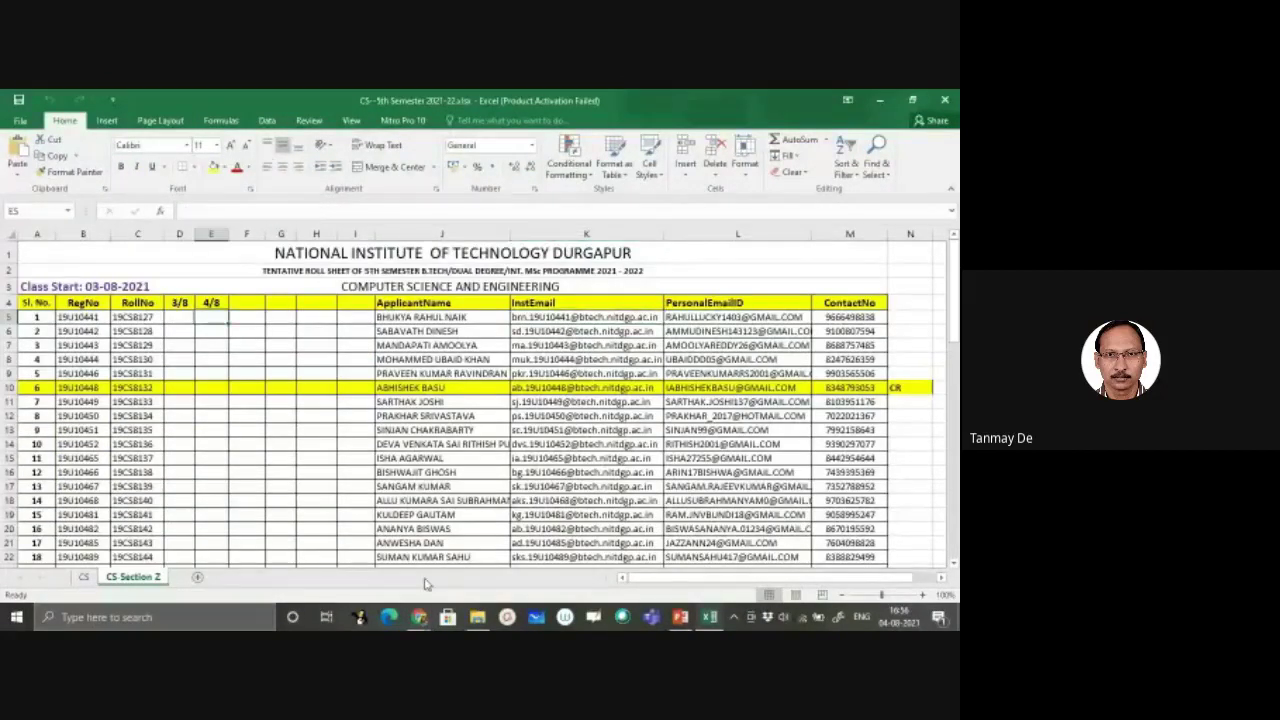
Switch to the Google Meet window to view the class call, and return to the Excel roll sheet
left_click(419, 617)
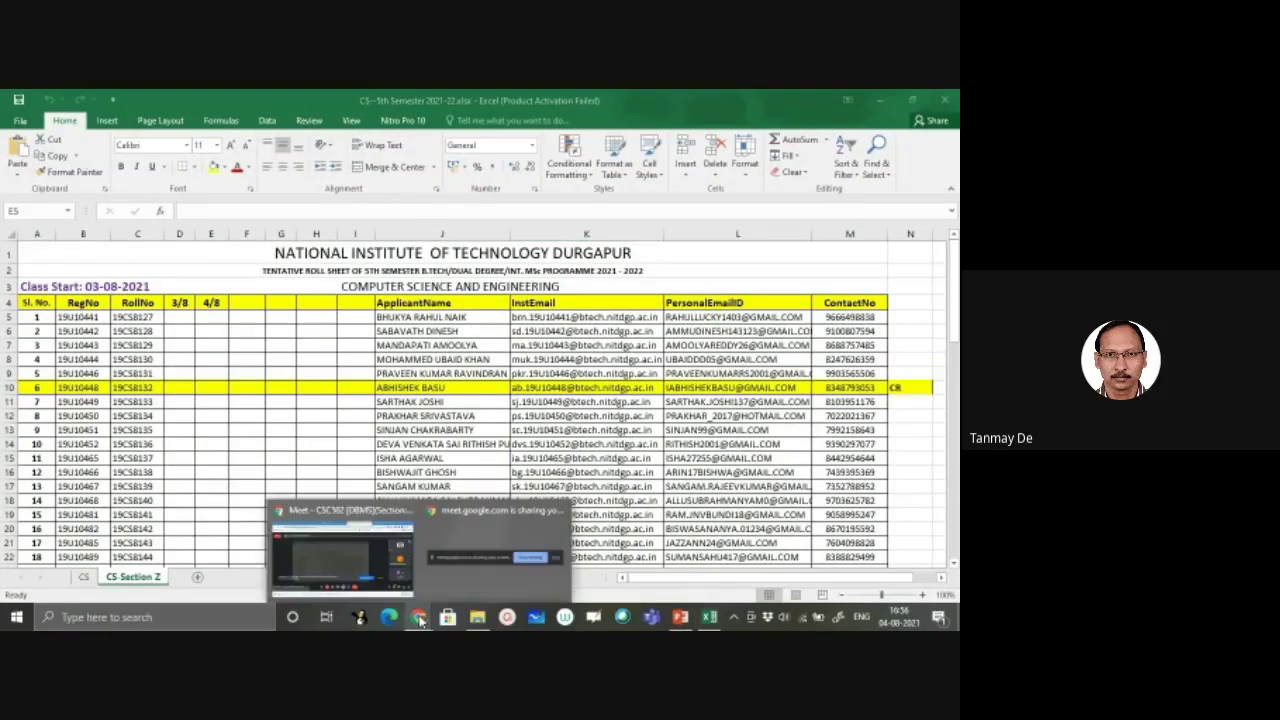
left_click(392, 567)
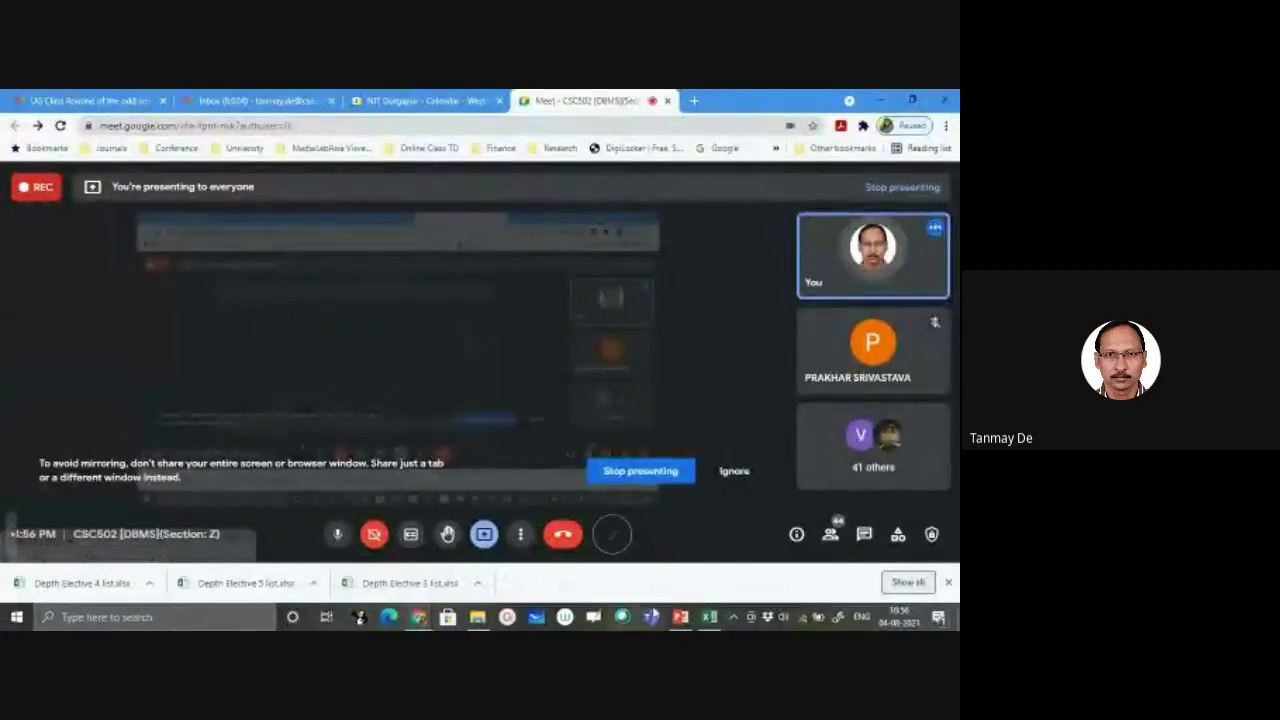
mouse_move(709, 620)
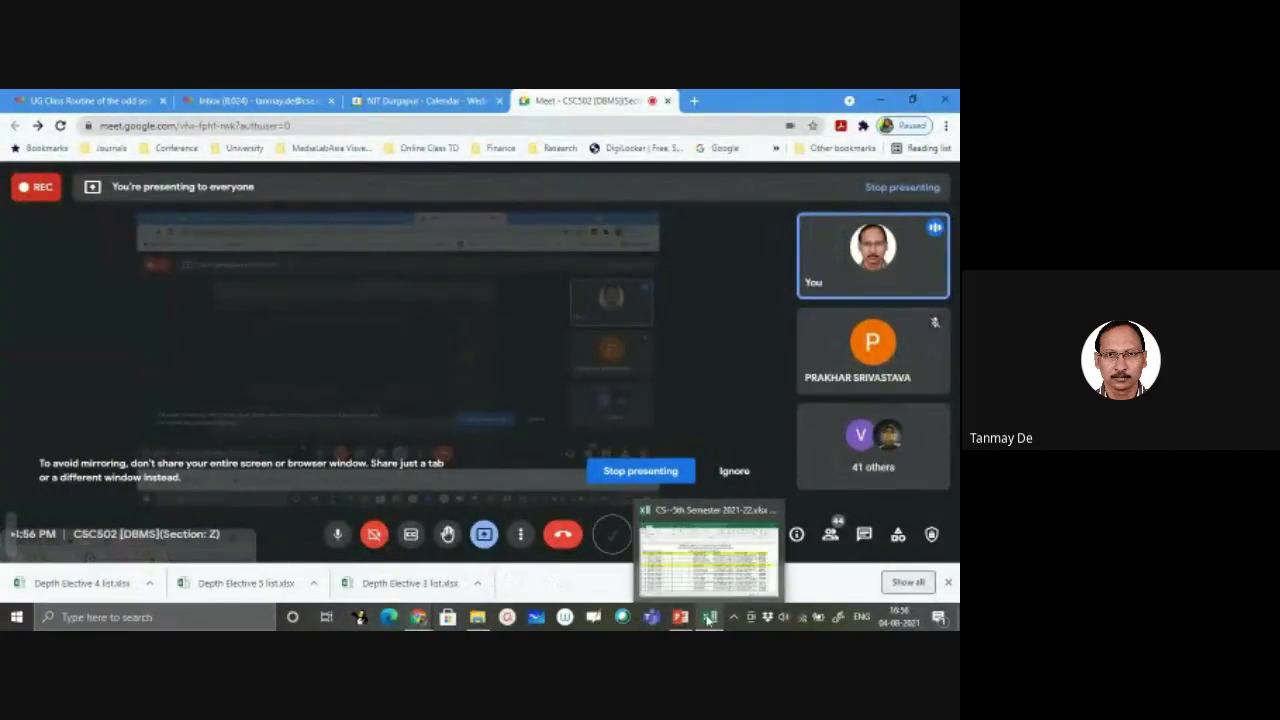
left_click(709, 620)
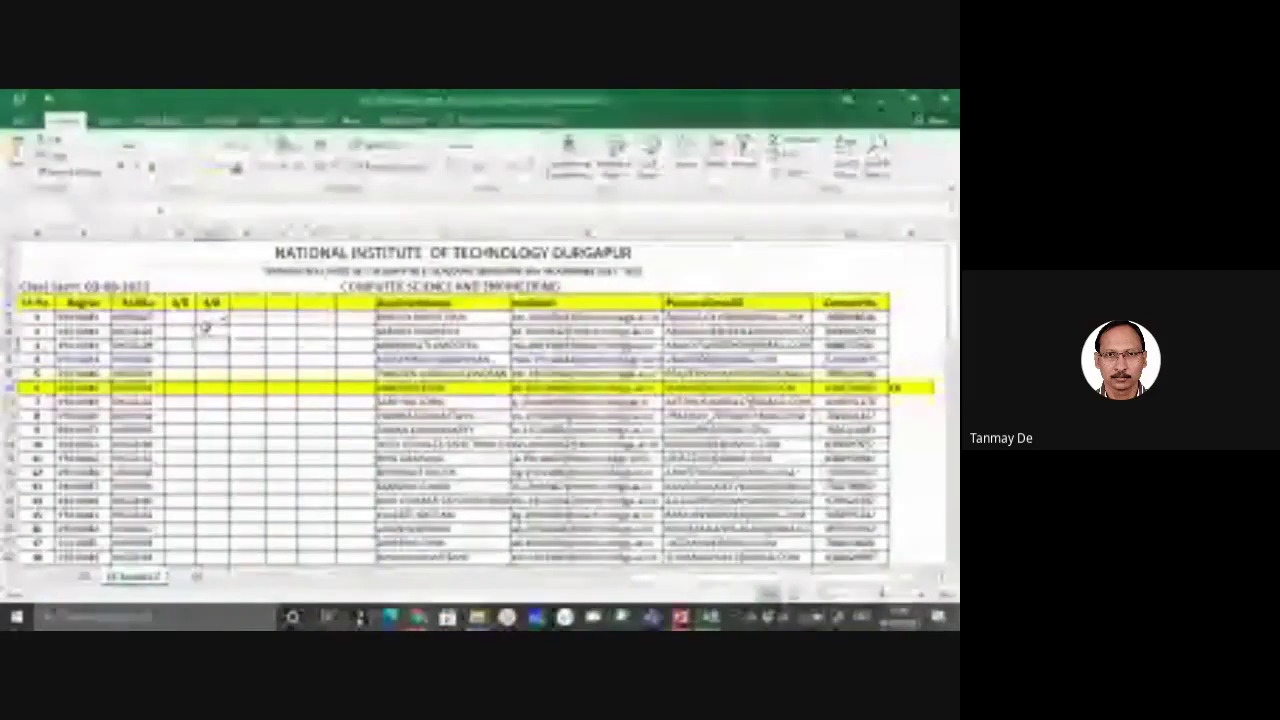
Enter 2 in the 4/8 column for serial numbers 1, 4, 5, 8, 10, 12, 13 and 14, leaving those between blank
key("Return")
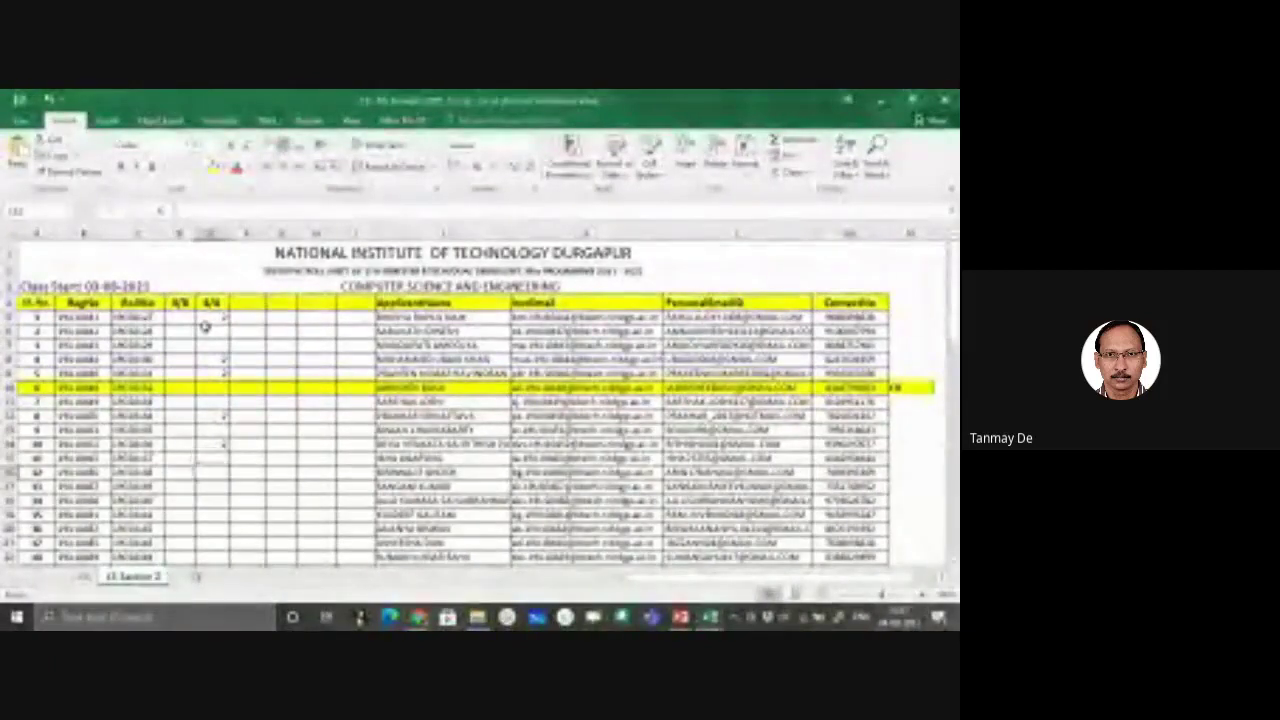
key("Down")
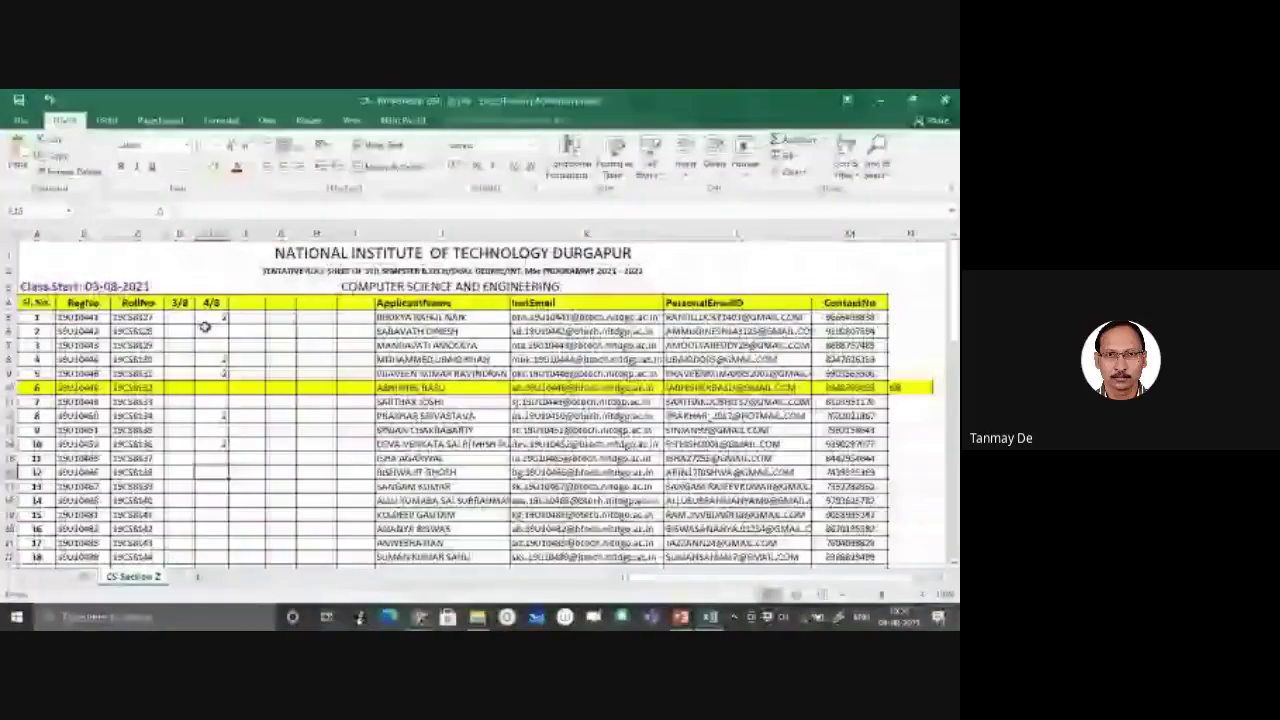
type("1")
key("Return")
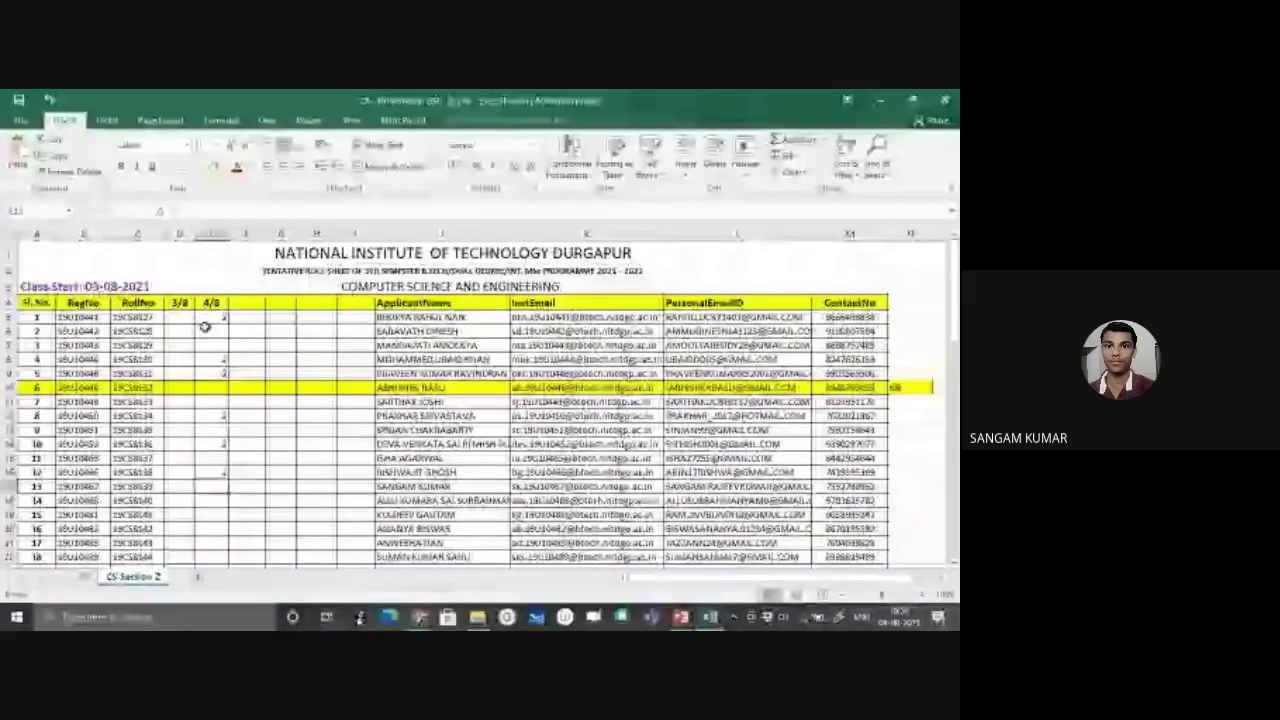
type("1")
key("Return")
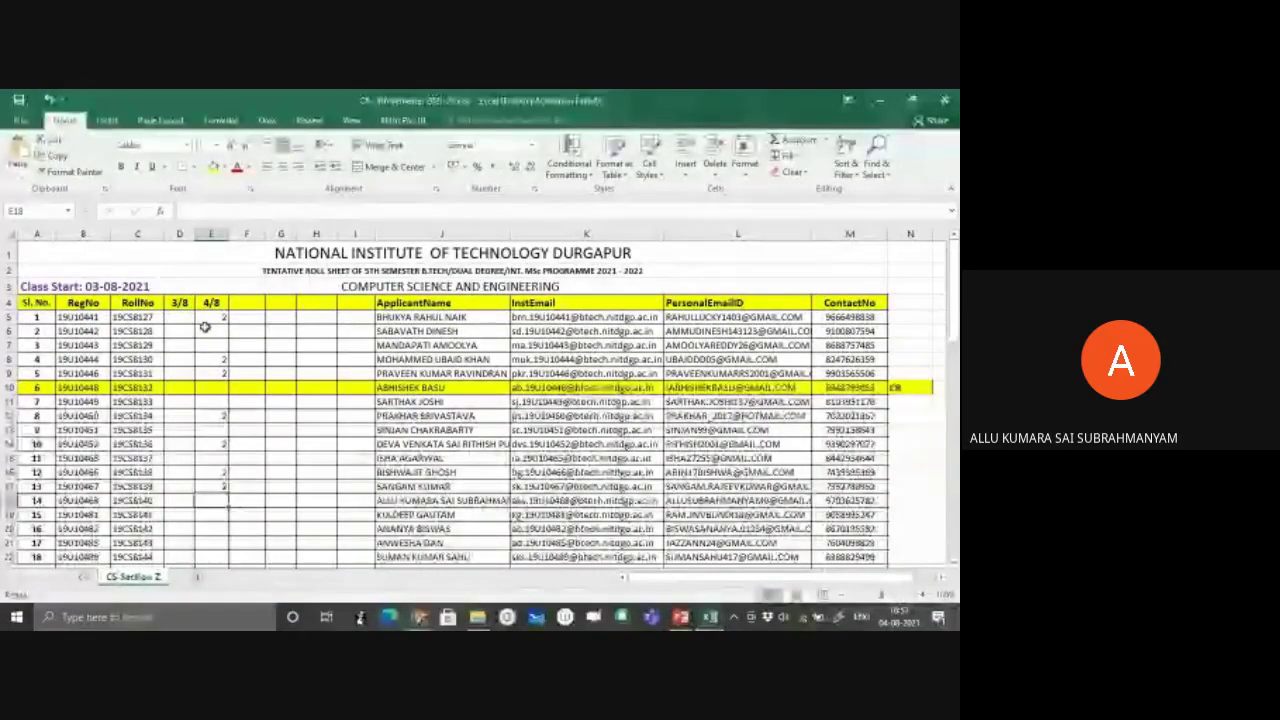
type("1")
key("Return")
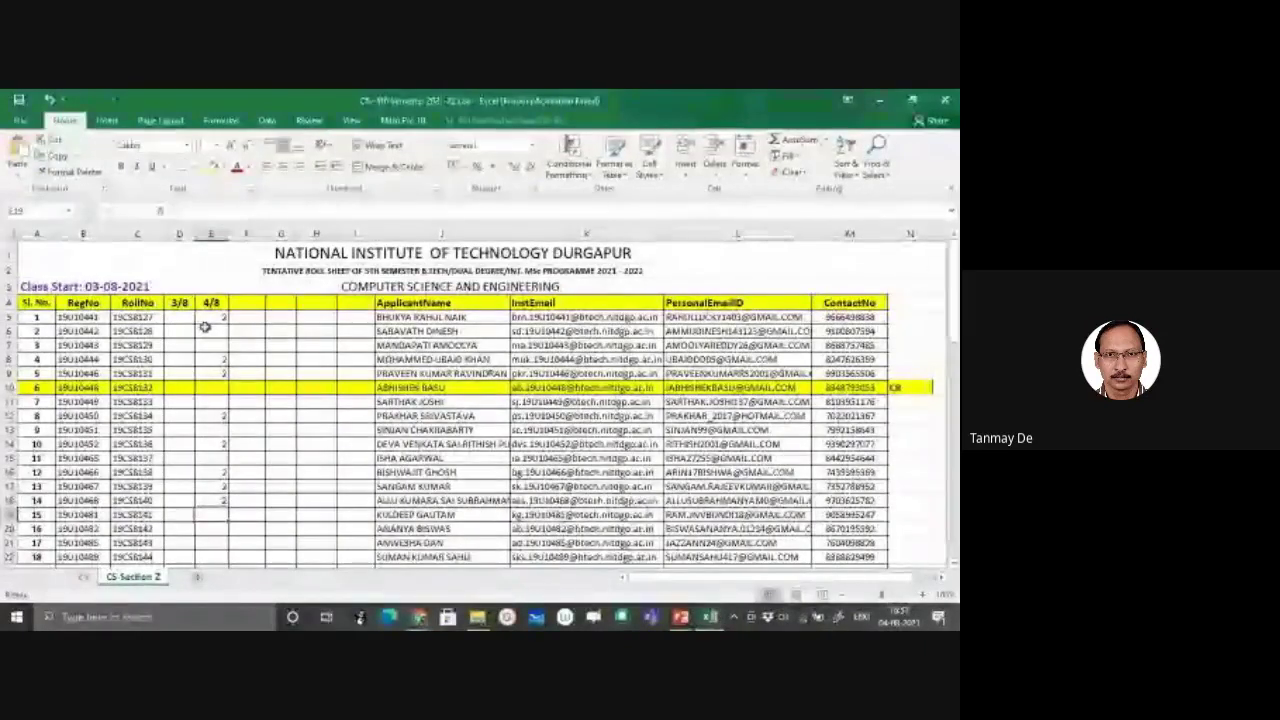
Leave serial numbers 15 to 21 blank in the 4/8 column and enter 2 for serial numbers 22 and 23
key("Return")
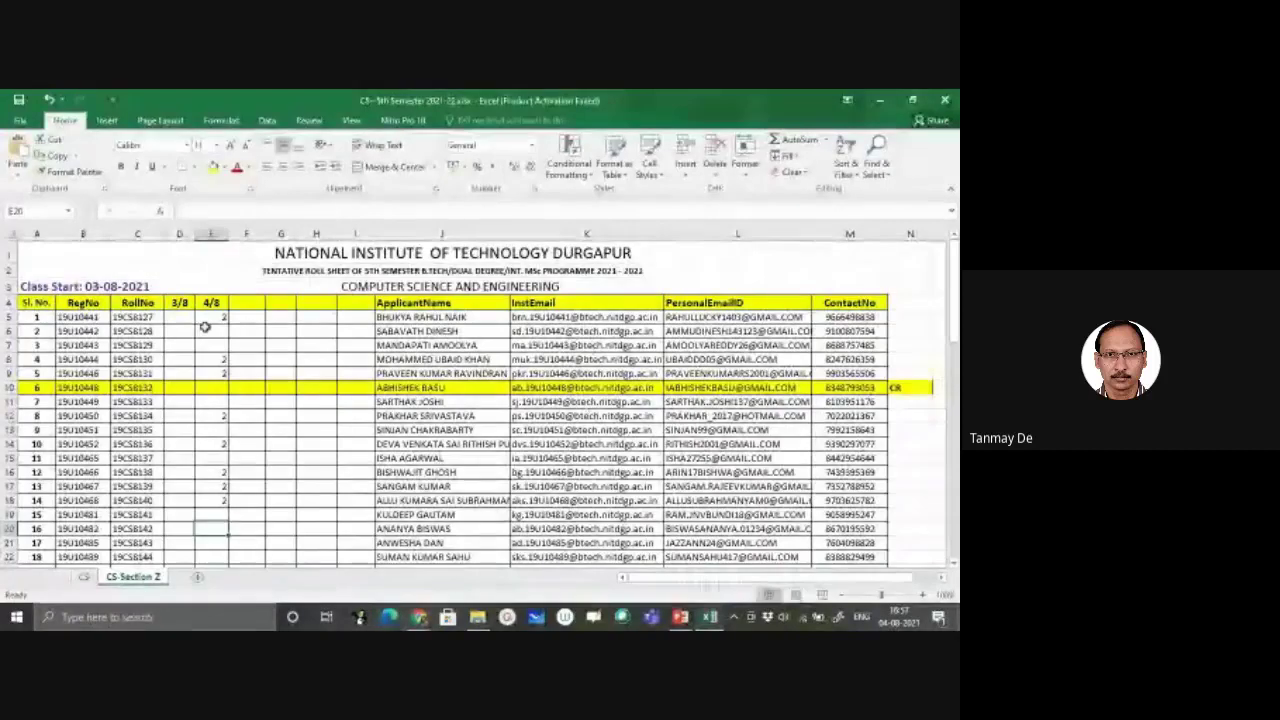
key("Return")
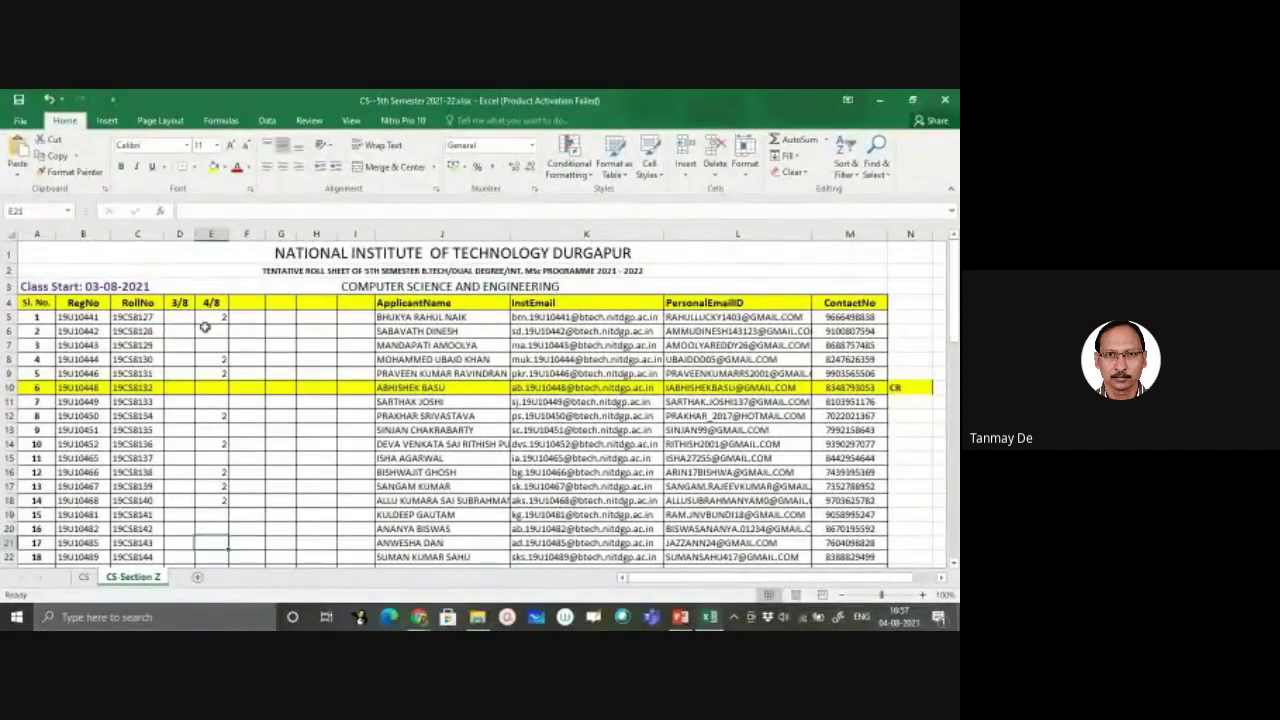
key("Return")
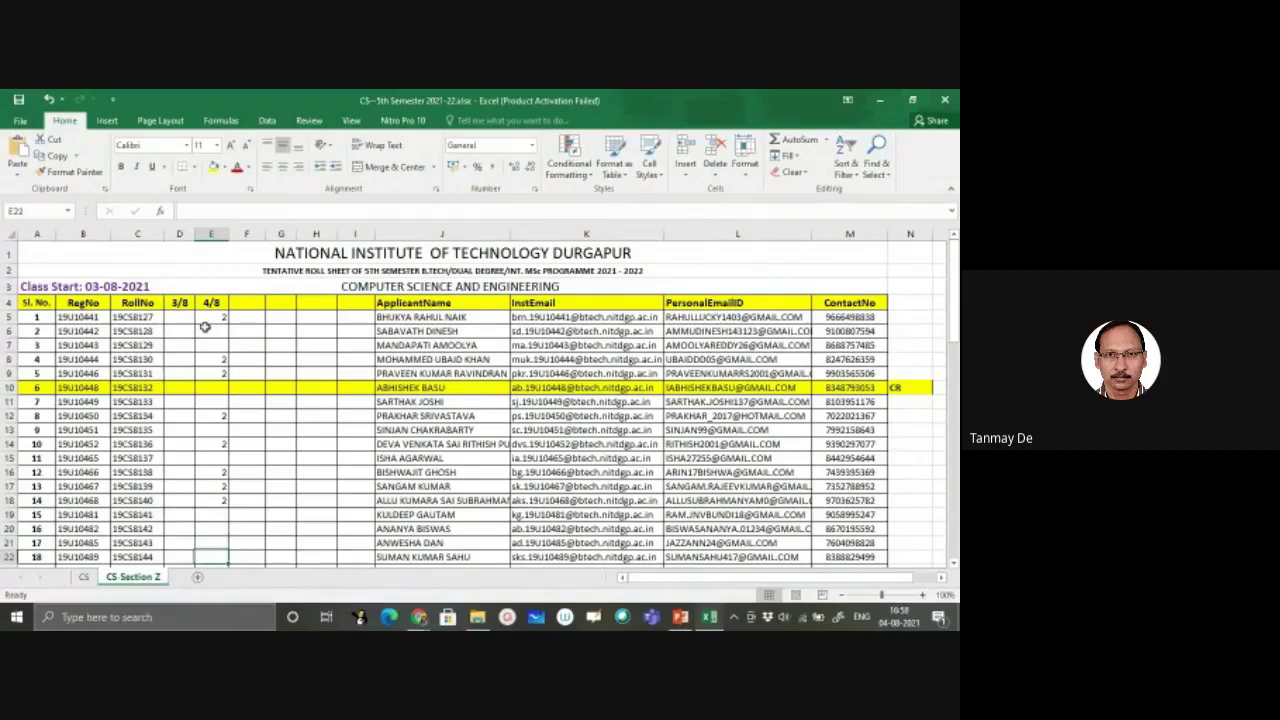
key("Return")
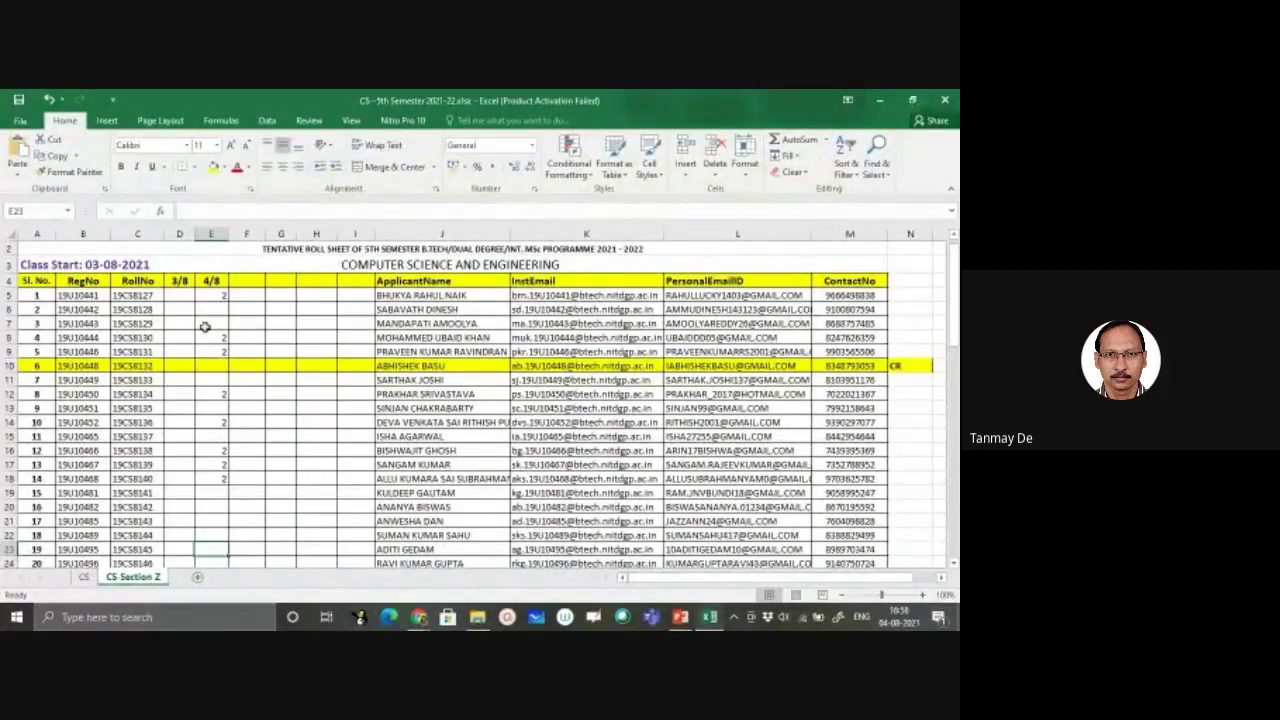
key("Return")
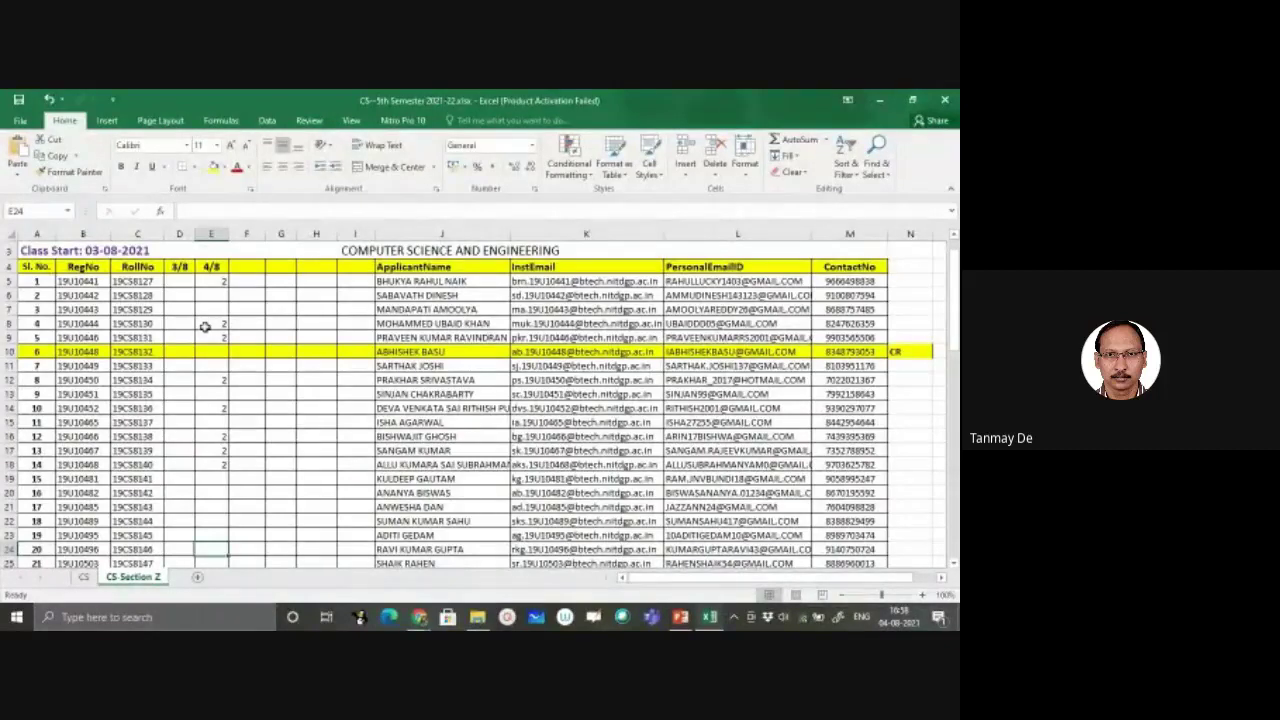
key("Return")
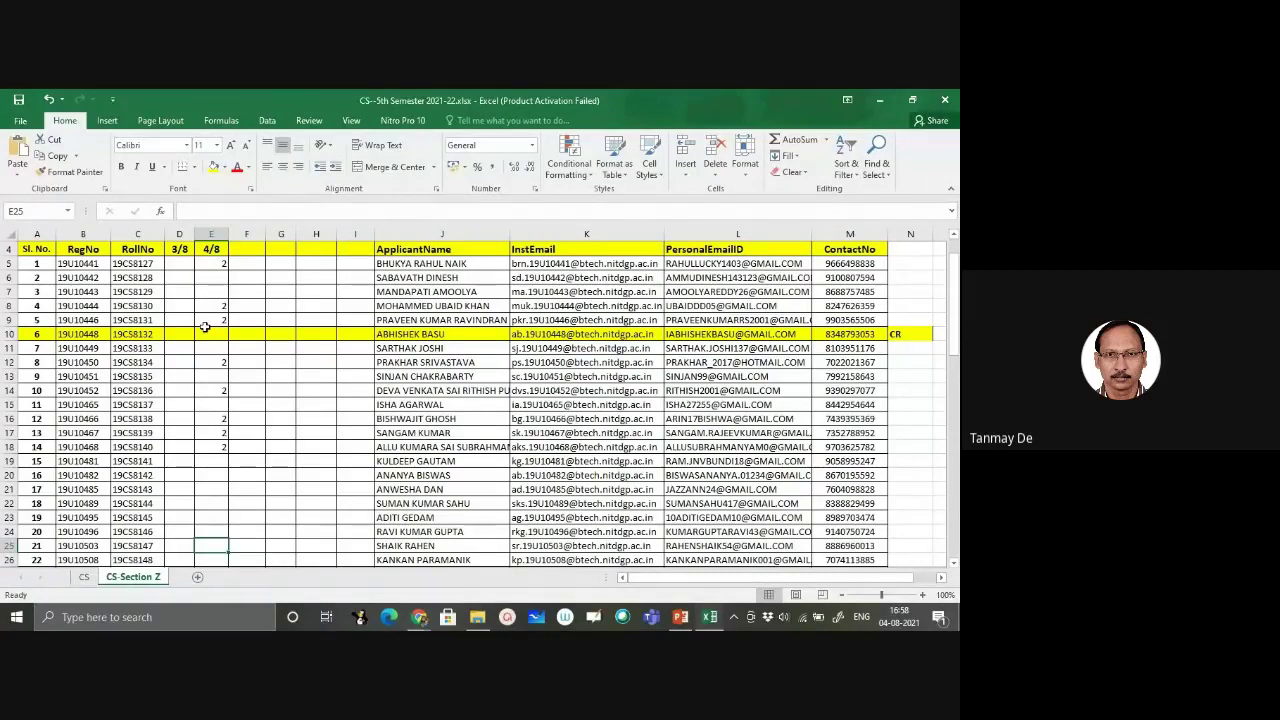
key("Return")
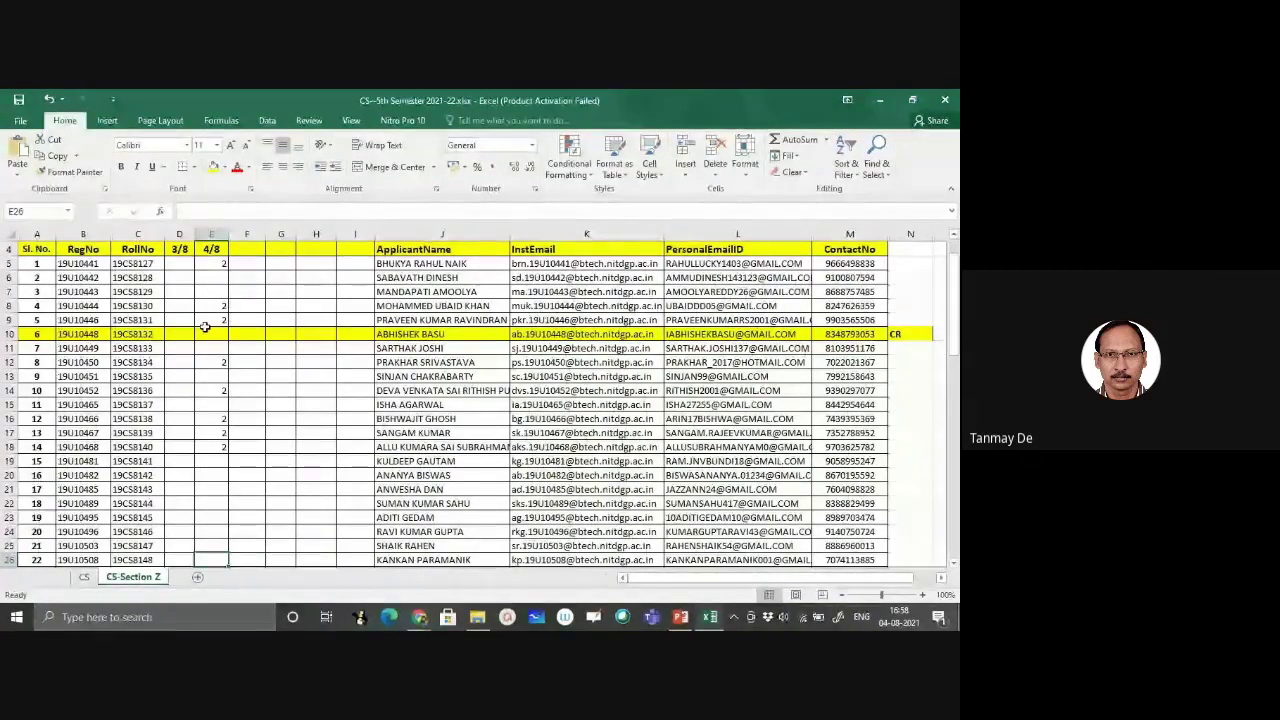
type("2")
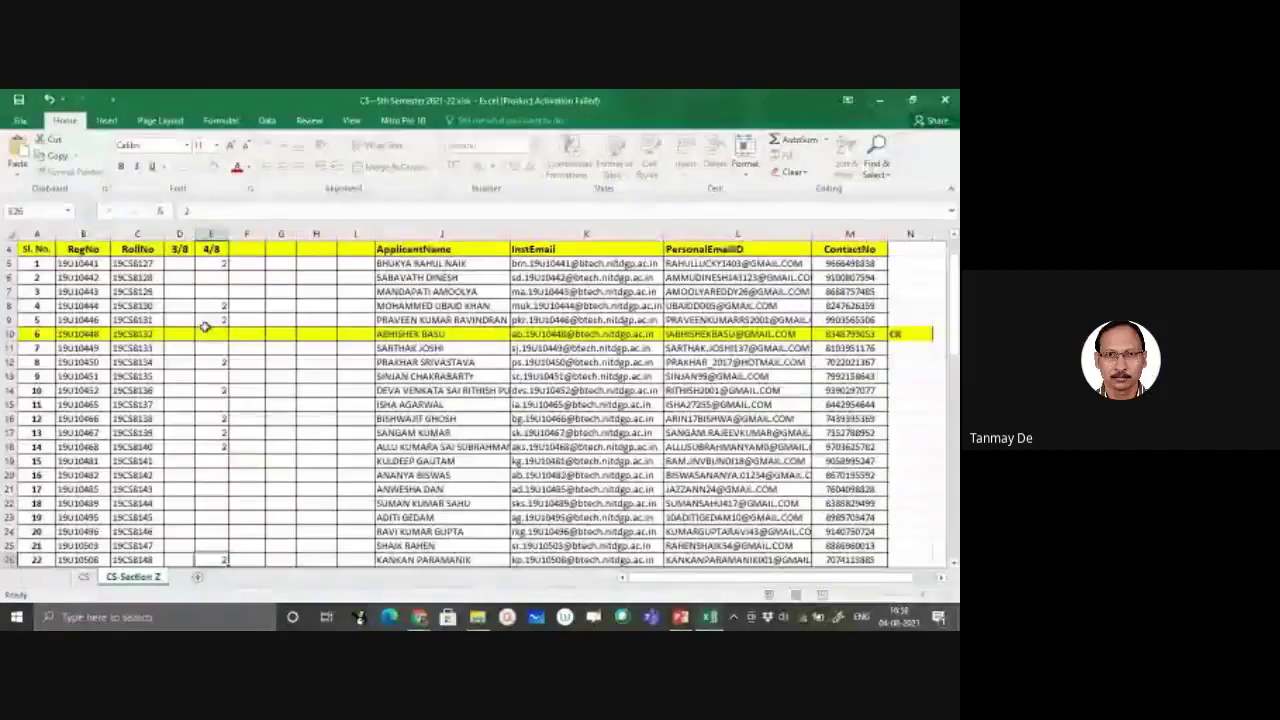
key("Return")
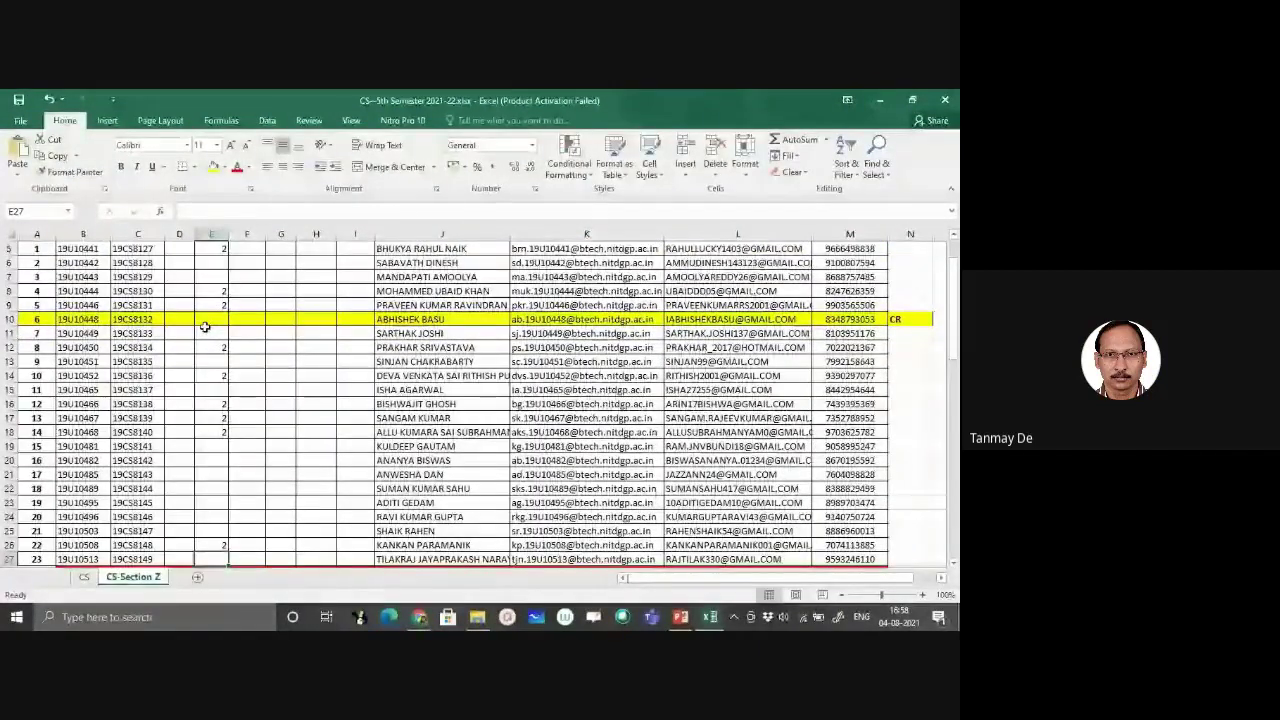
type("2")
key("Return")
Skip serial numbers 24 to 26 in the 4/8 column and enter 2 for serial numbers 27 and 28
key("Return")
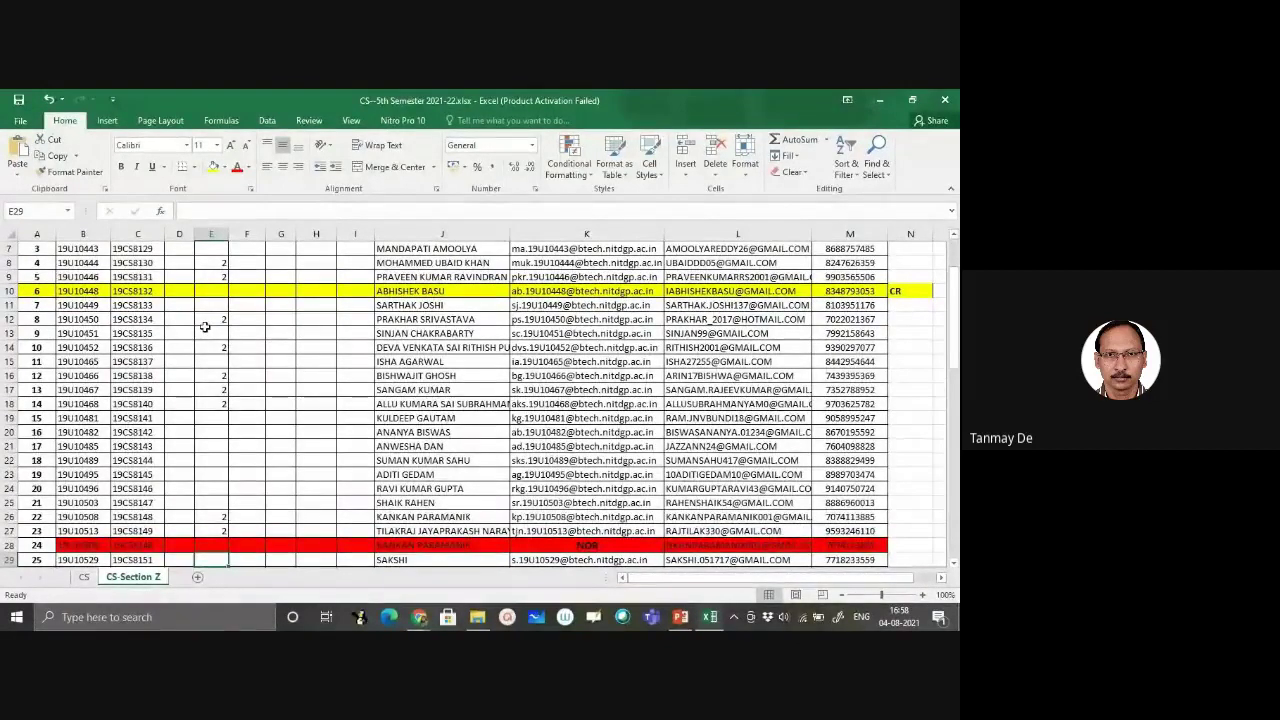
key("Return")
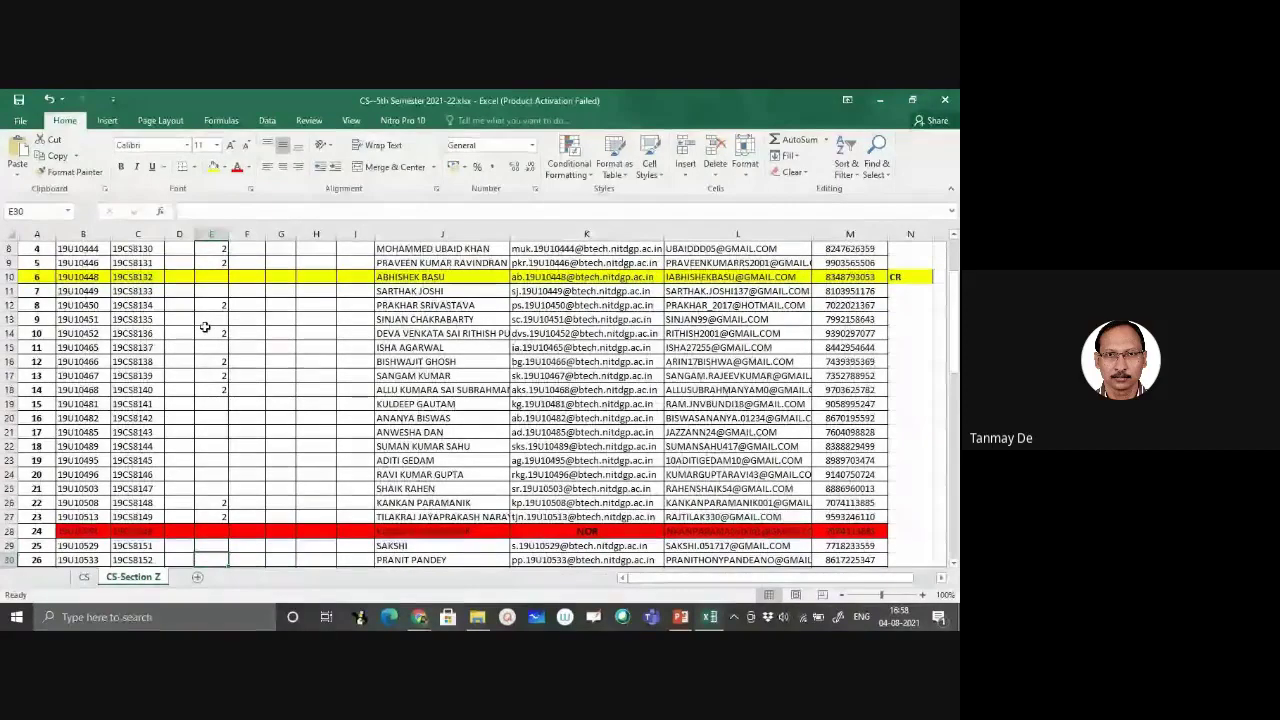
key("Return")
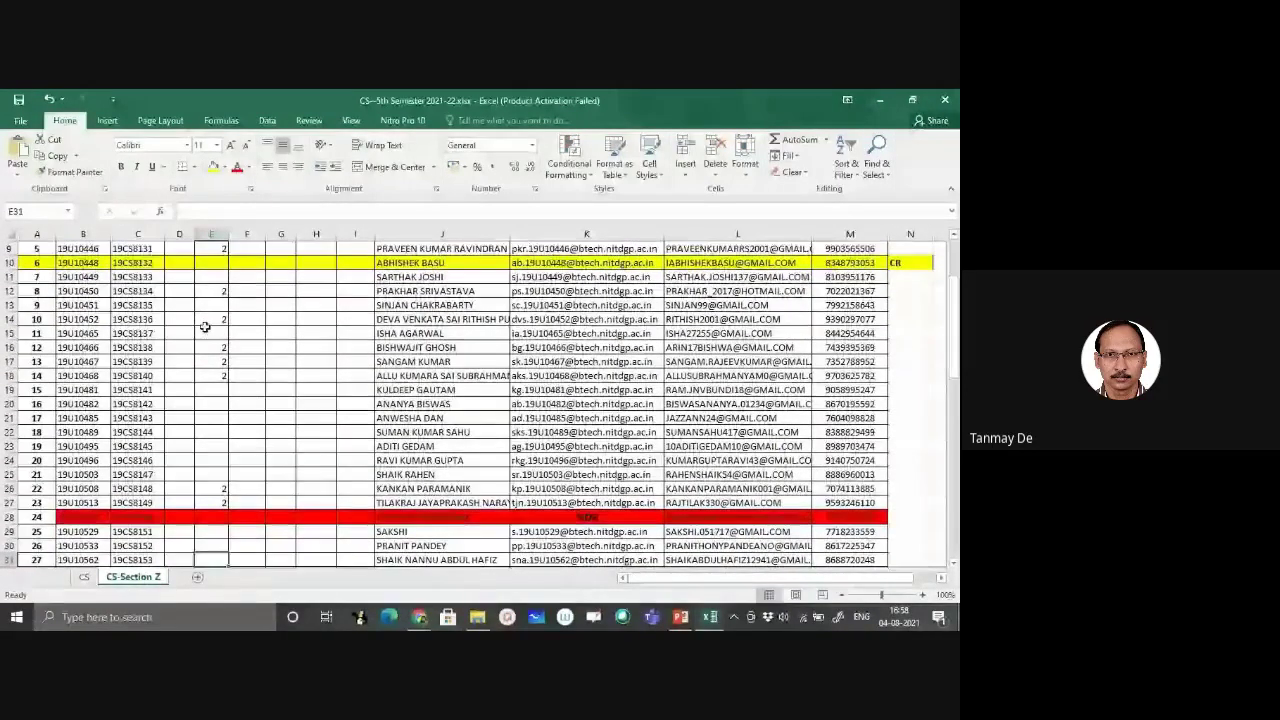
type("2")
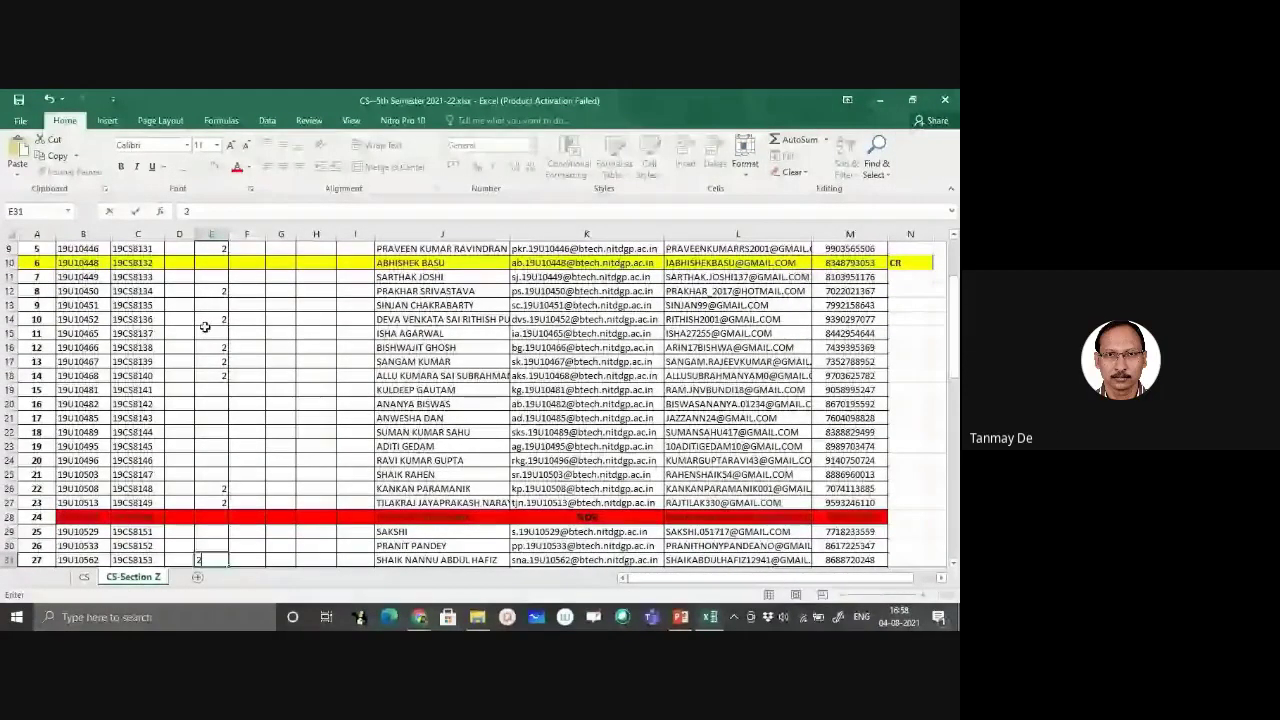
key("Return")
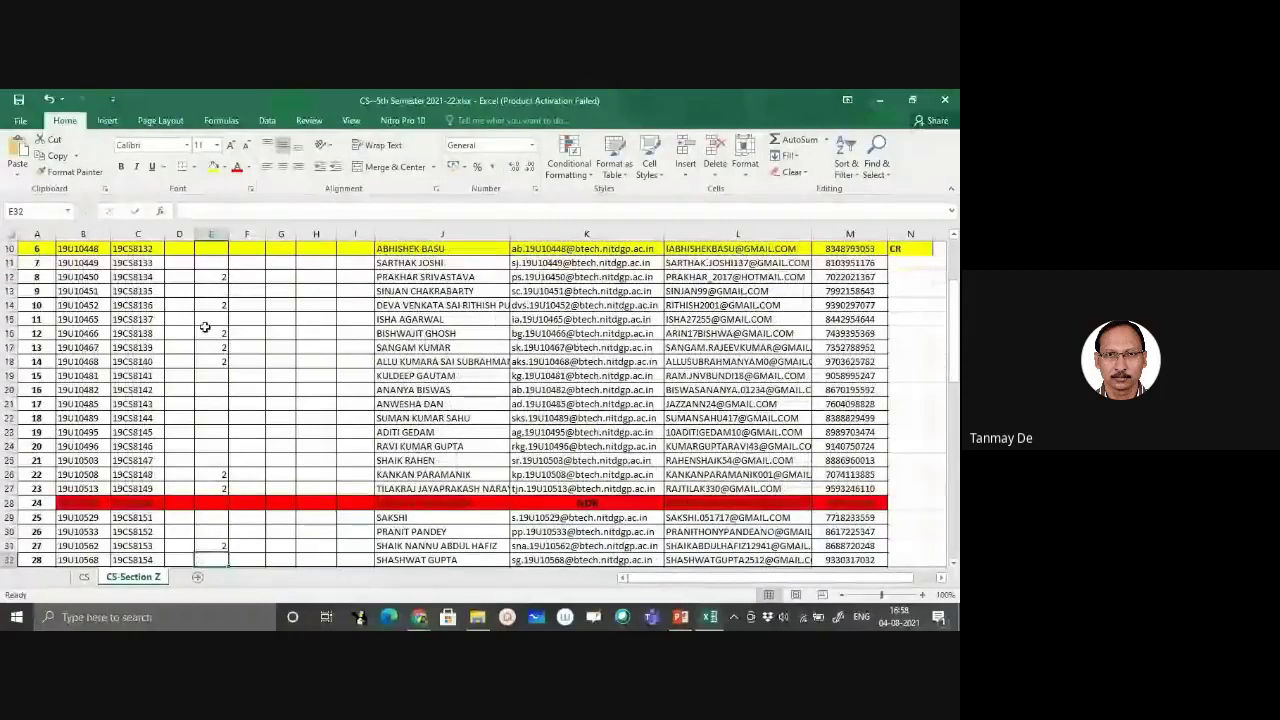
type("2")
key("Return")
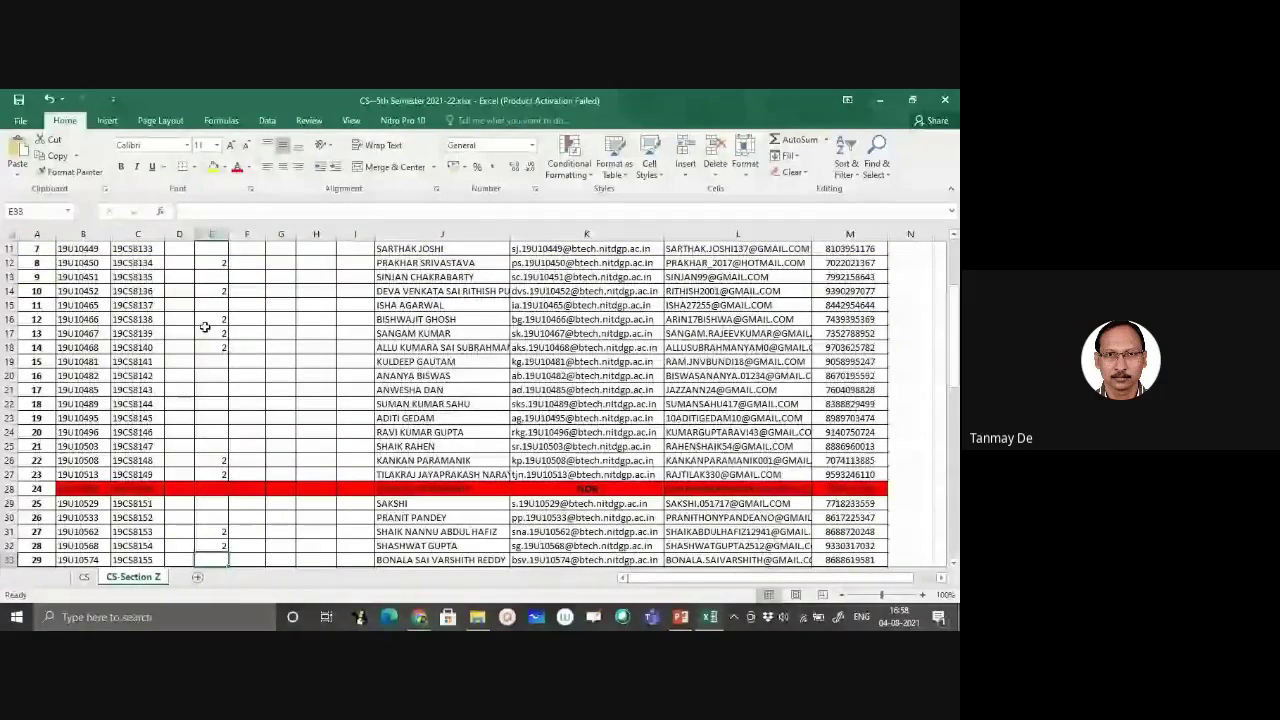
Leave serial numbers 29 to 31 blank in the 4/8 column and enter 2 for serial numbers 32, 33 and 34
key("Return")
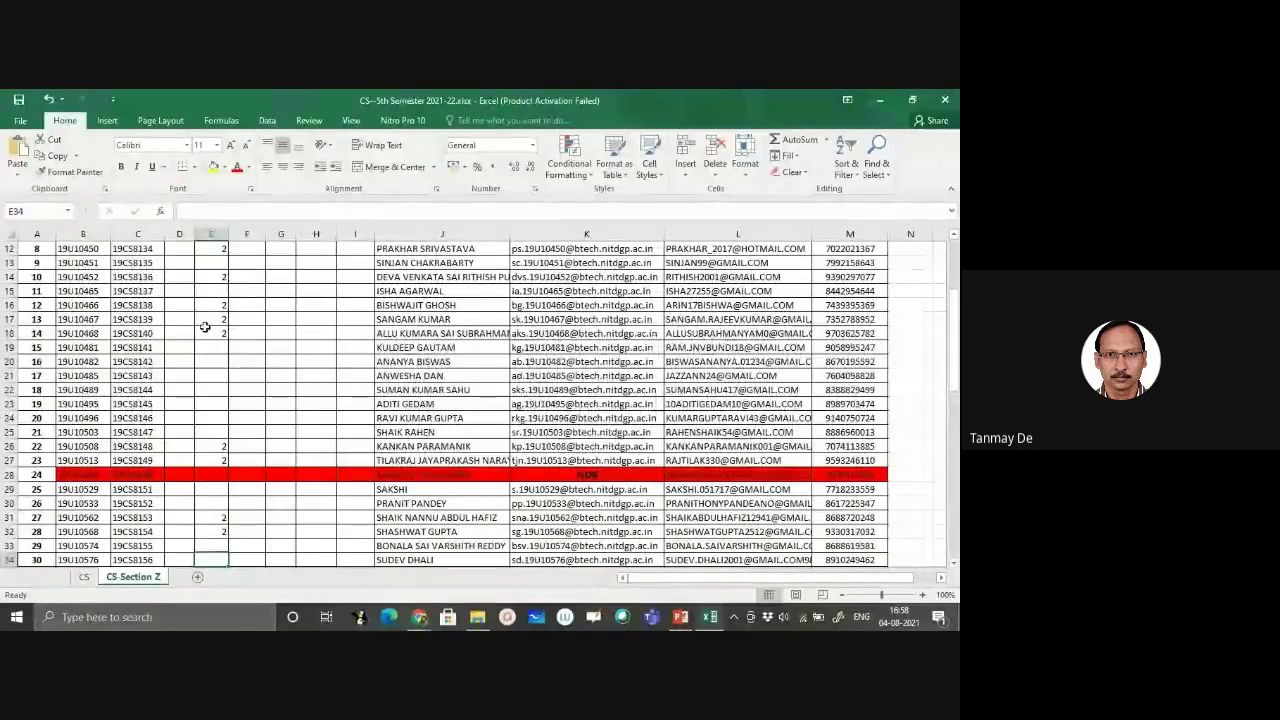
key("Return")
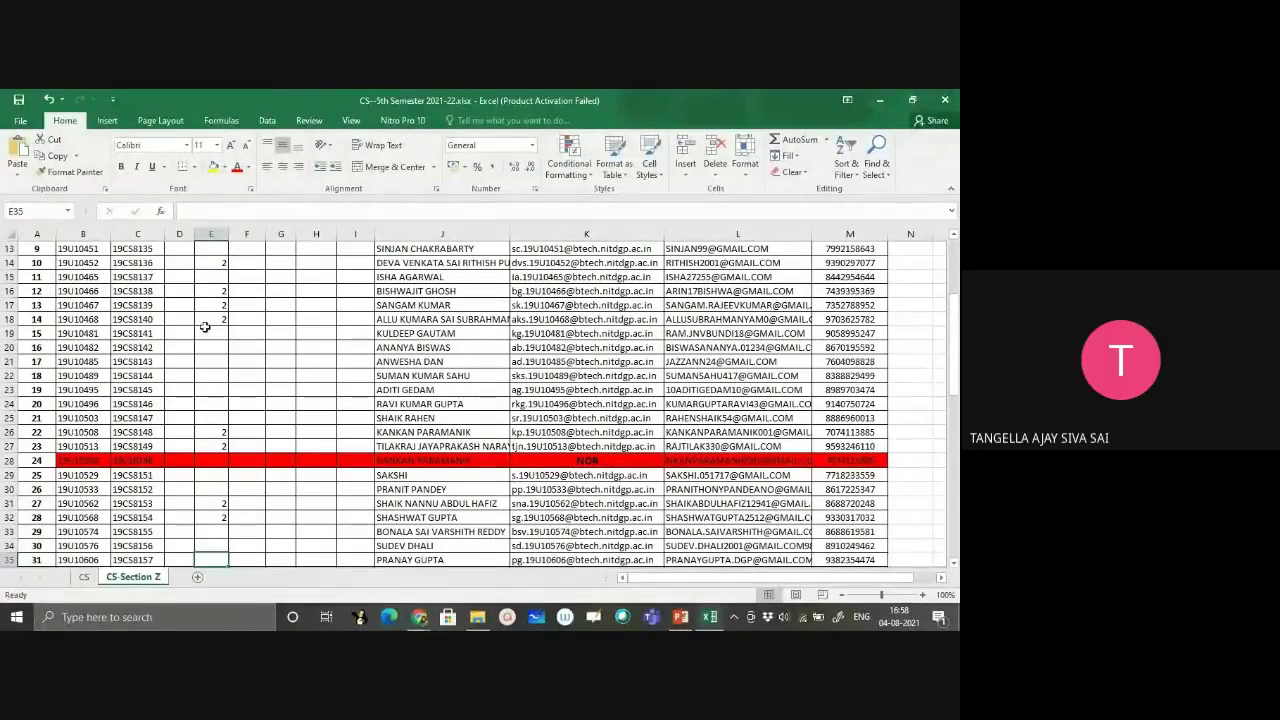
key("Return")
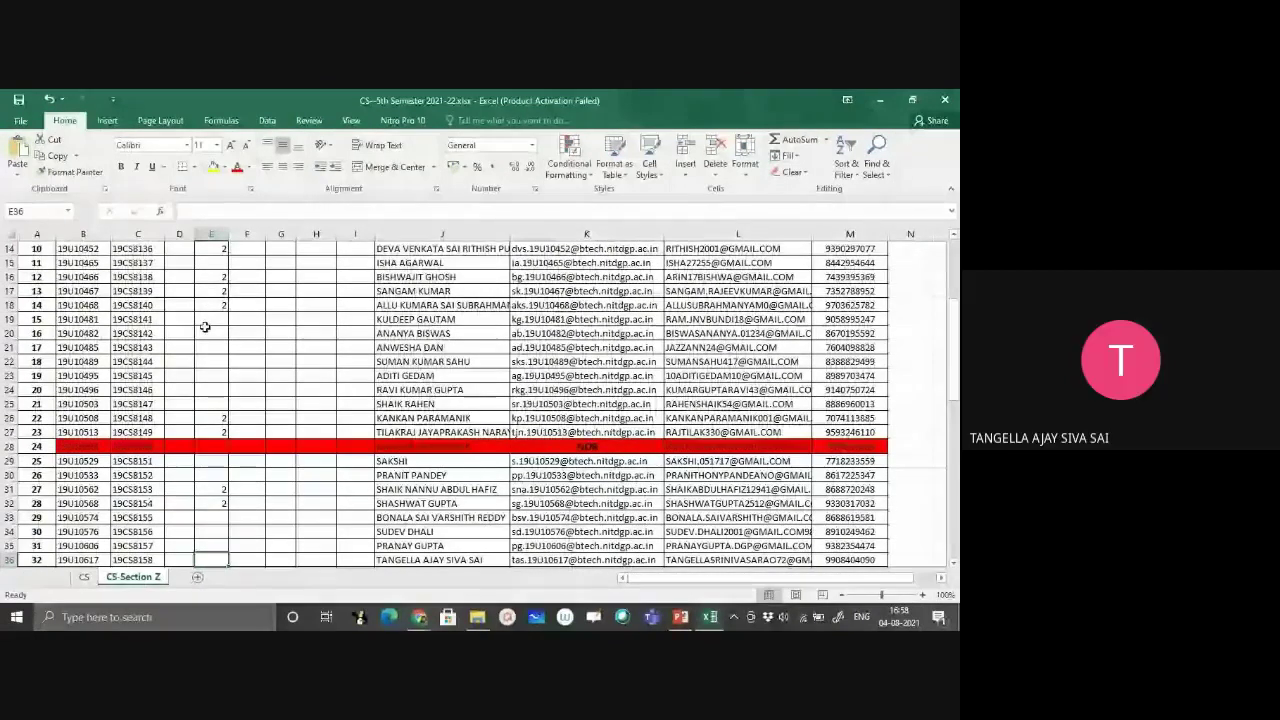
type("2")
key("Return")
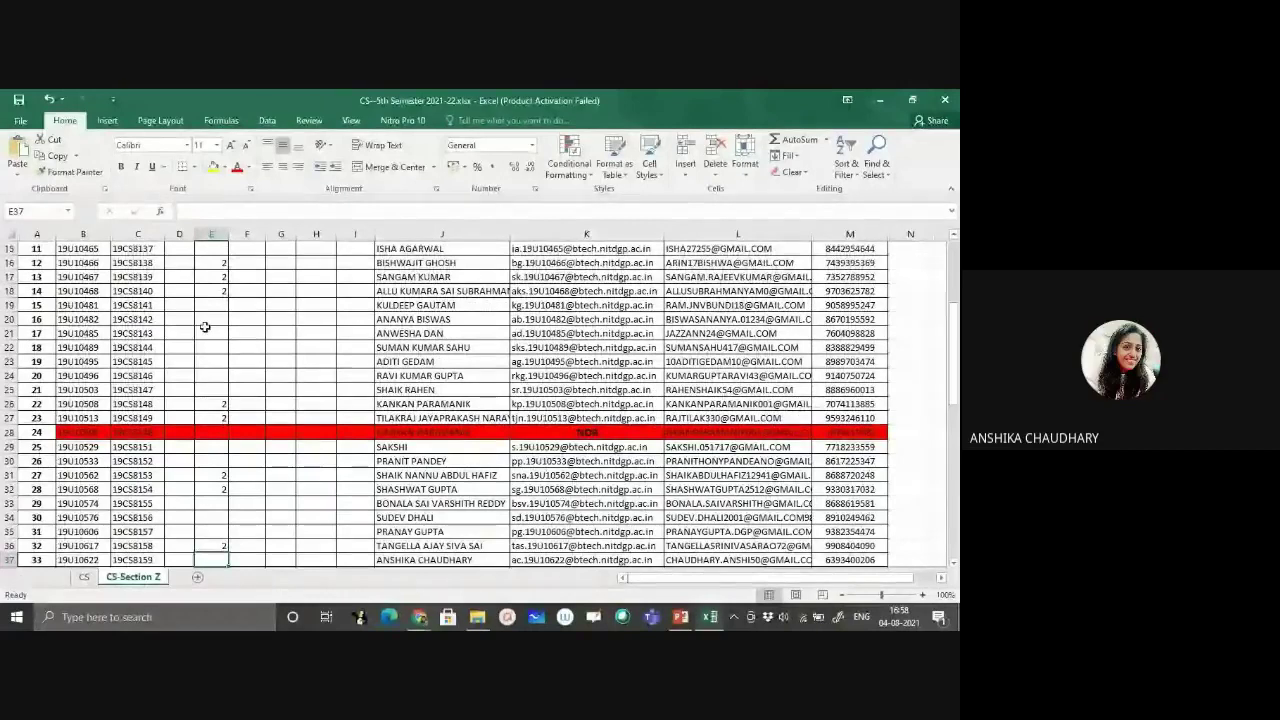
type("2")
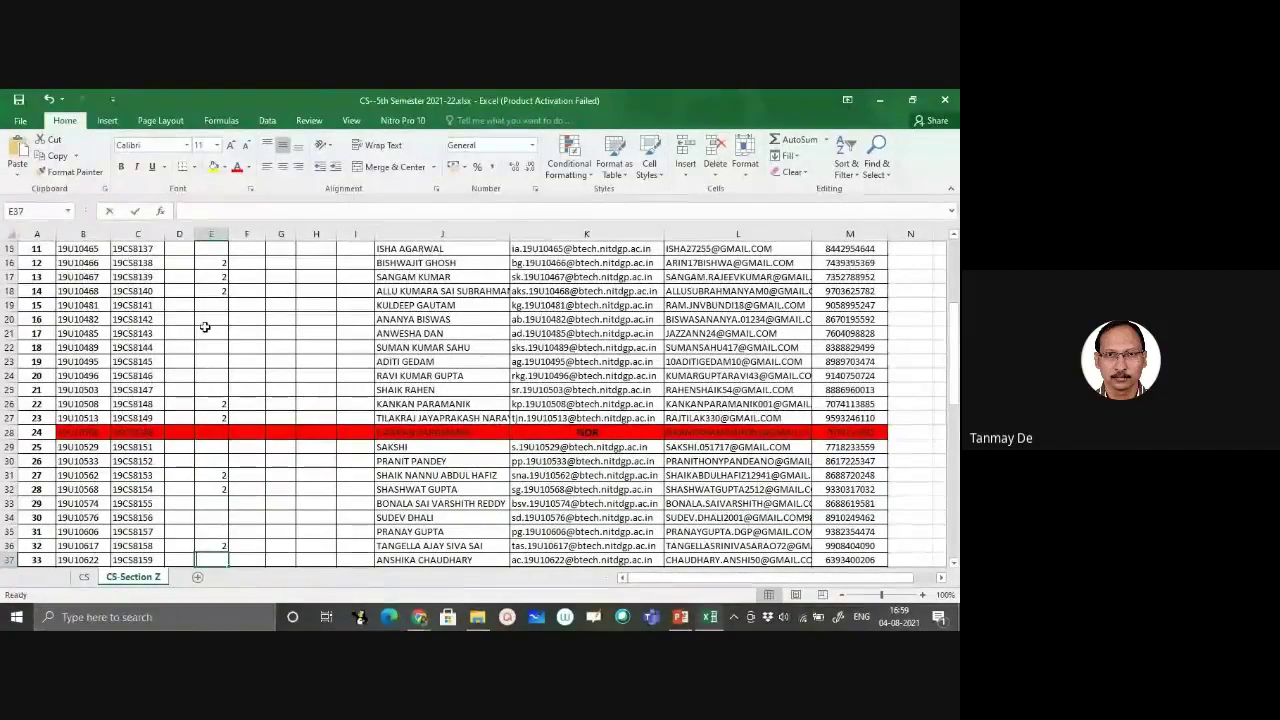
key("Return")
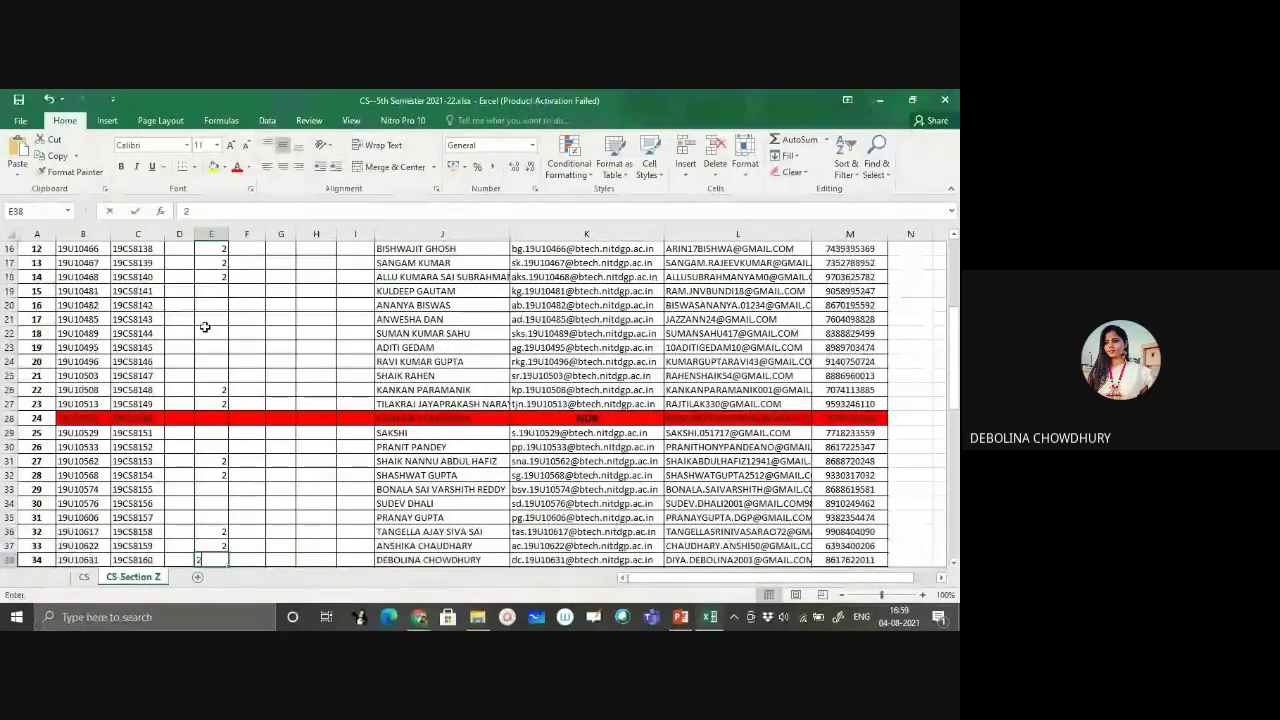
type("2")
key("Return")
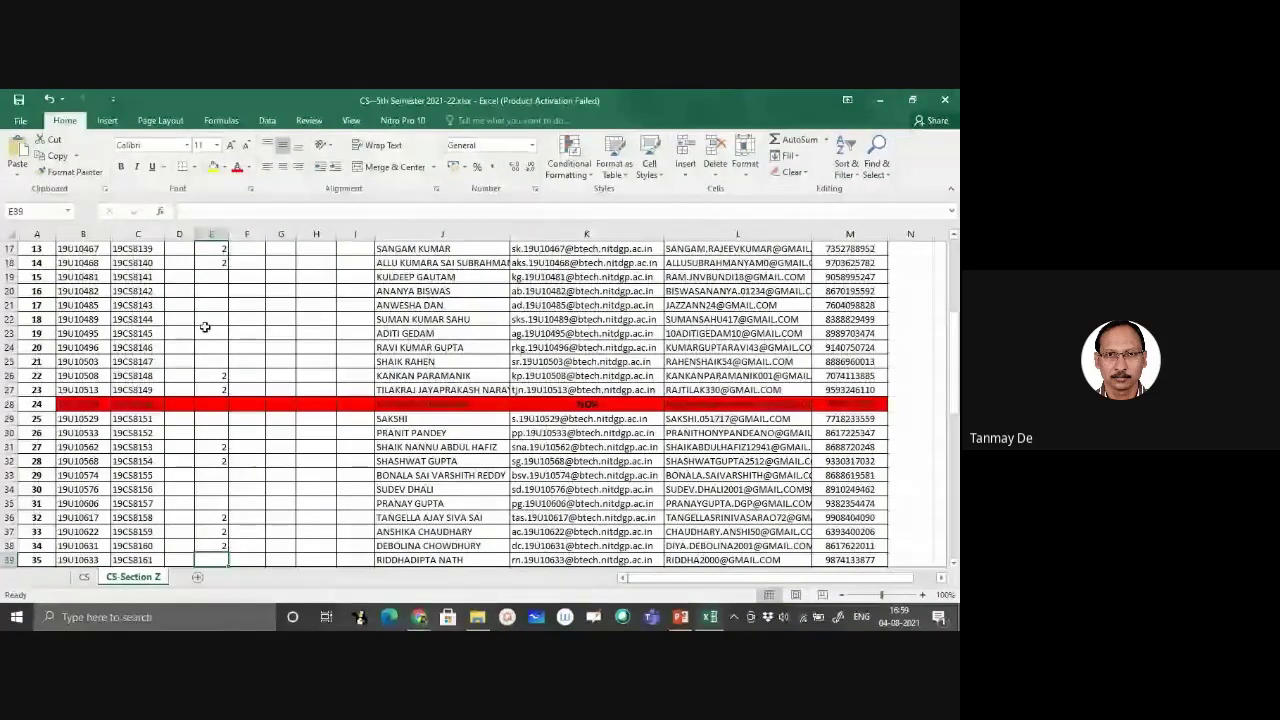
Leave serial number 35 blank in the 4/8 column and enter 2 for serial numbers 36, 37, 38 and 39
key("Down")
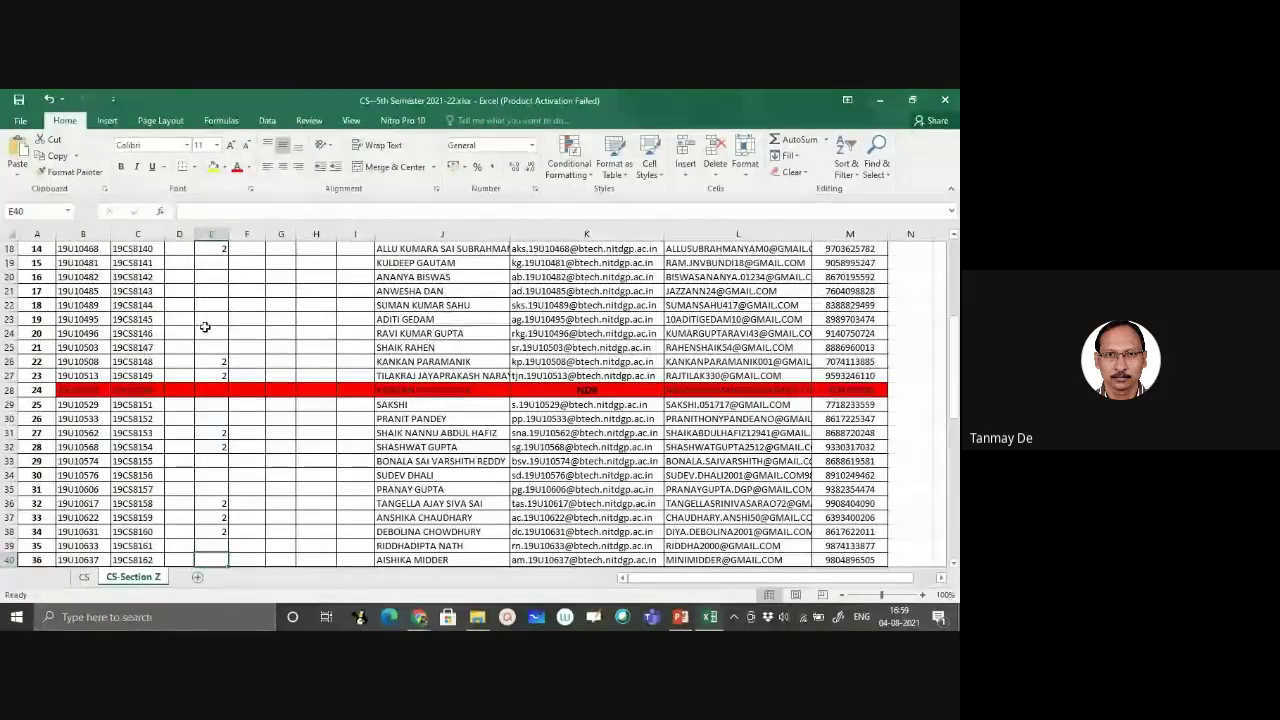
type("2")
key("Return")
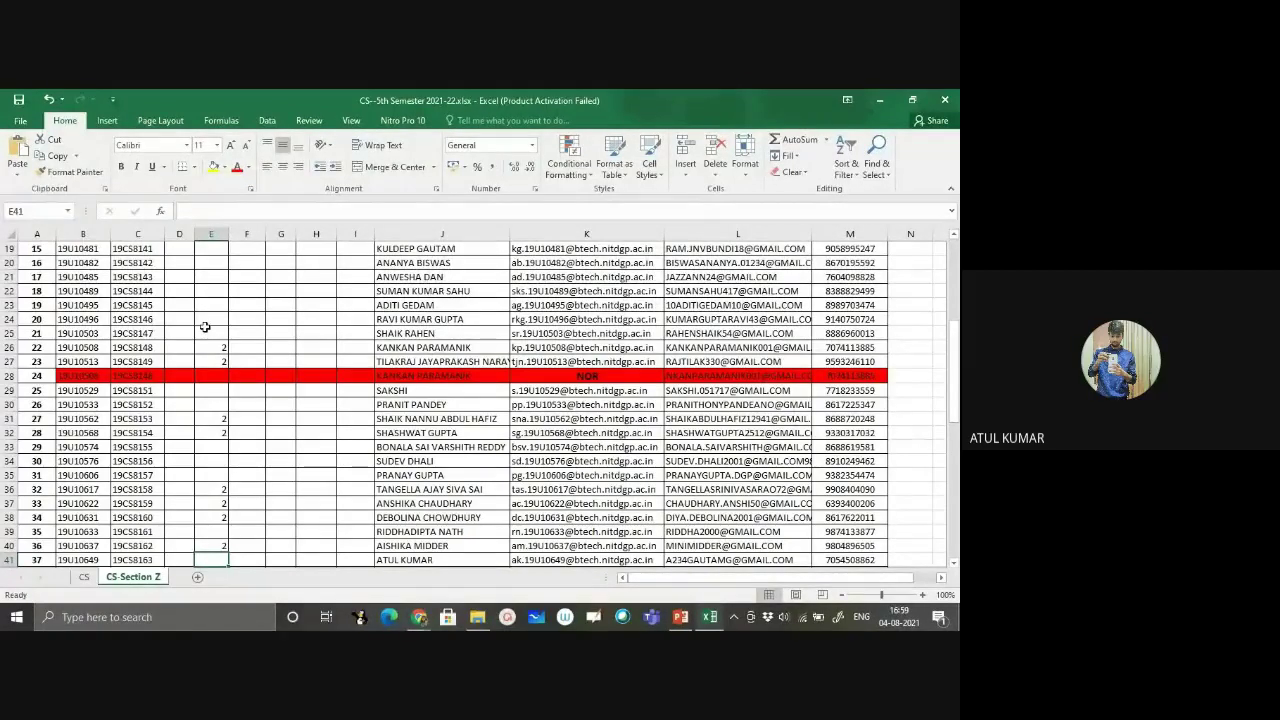
type("2")
key("Return")
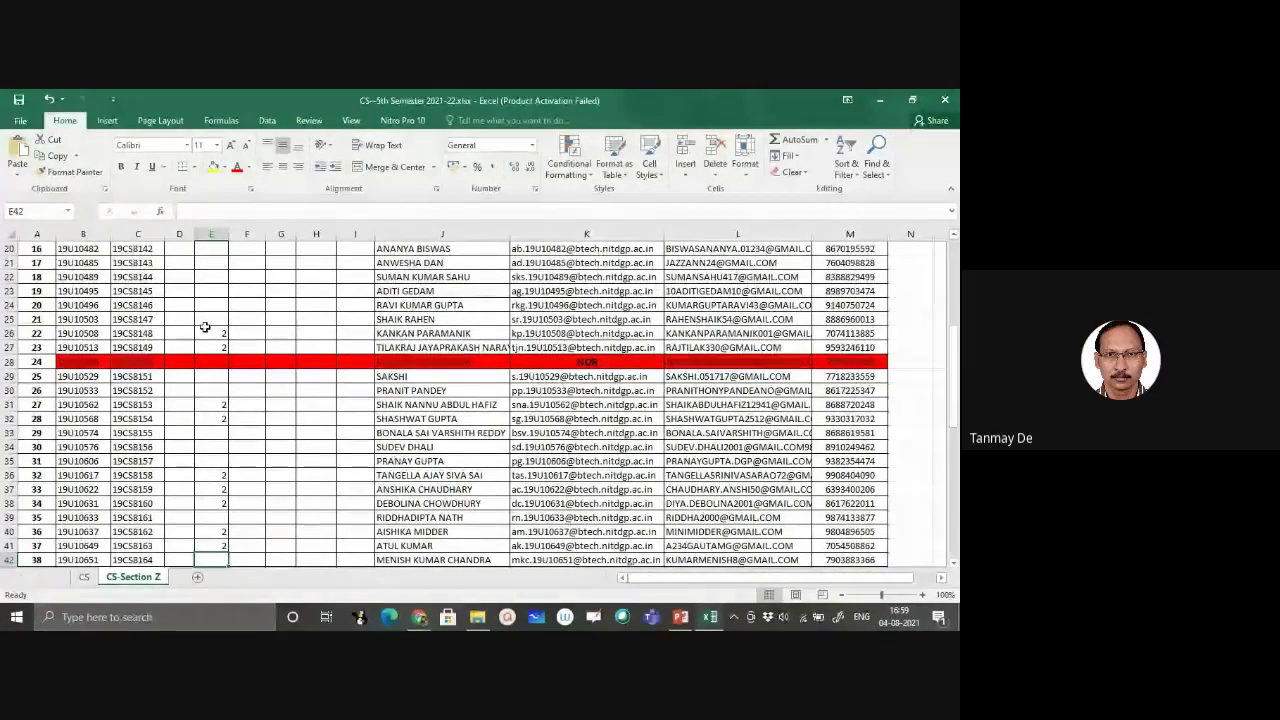
type("2")
key("Return")
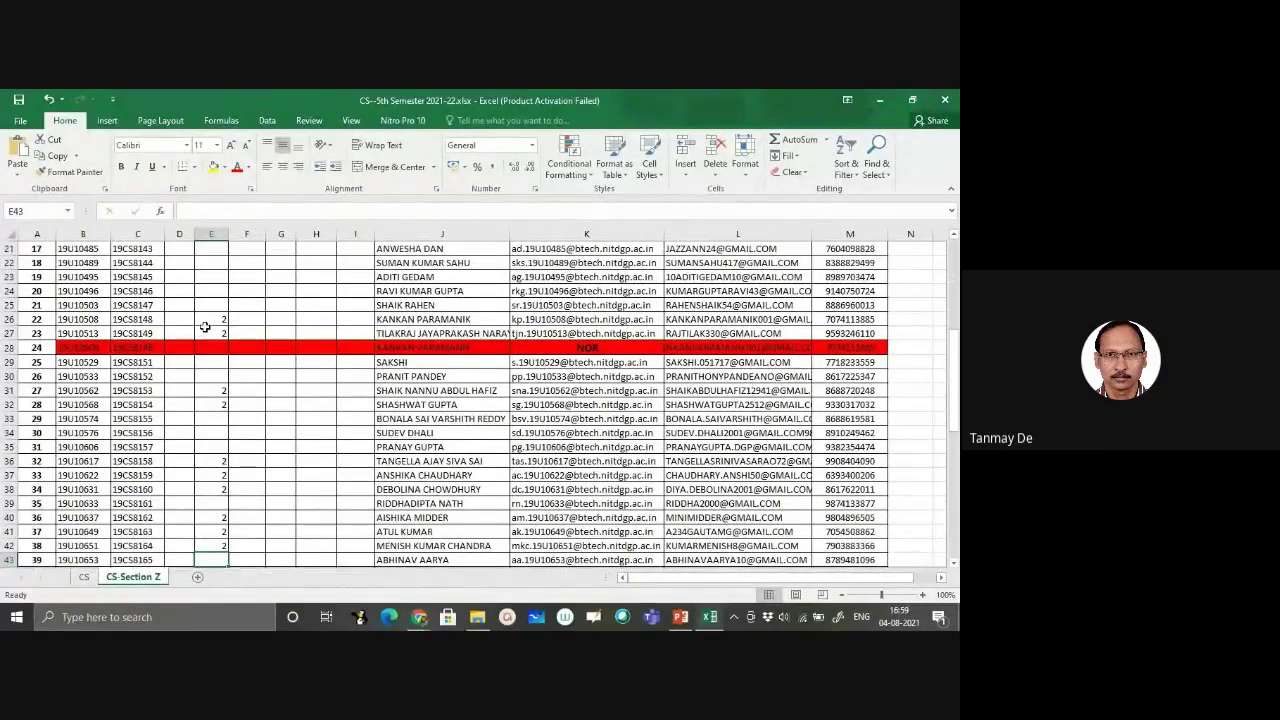
type("2")
key("Return")
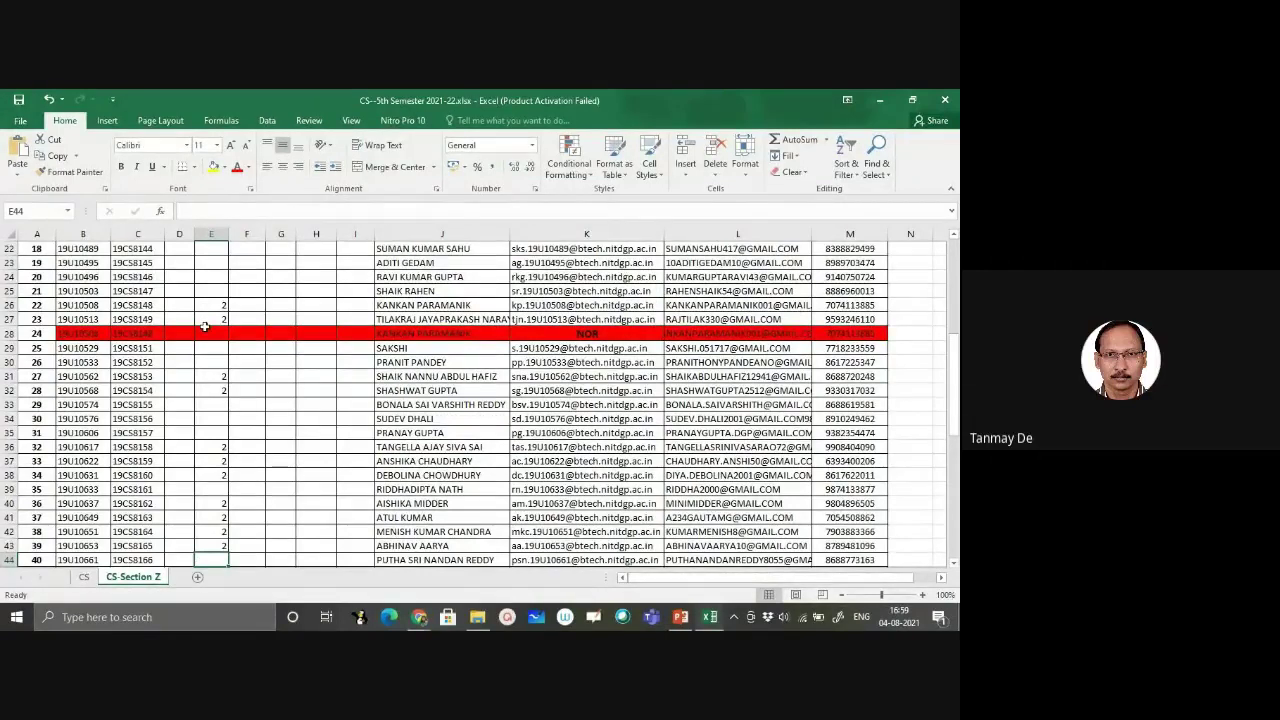
Enter 2 in the 4/8 column for serial numbers 41, 42 and 44, leaving 40 and 43 blank
key("Return")
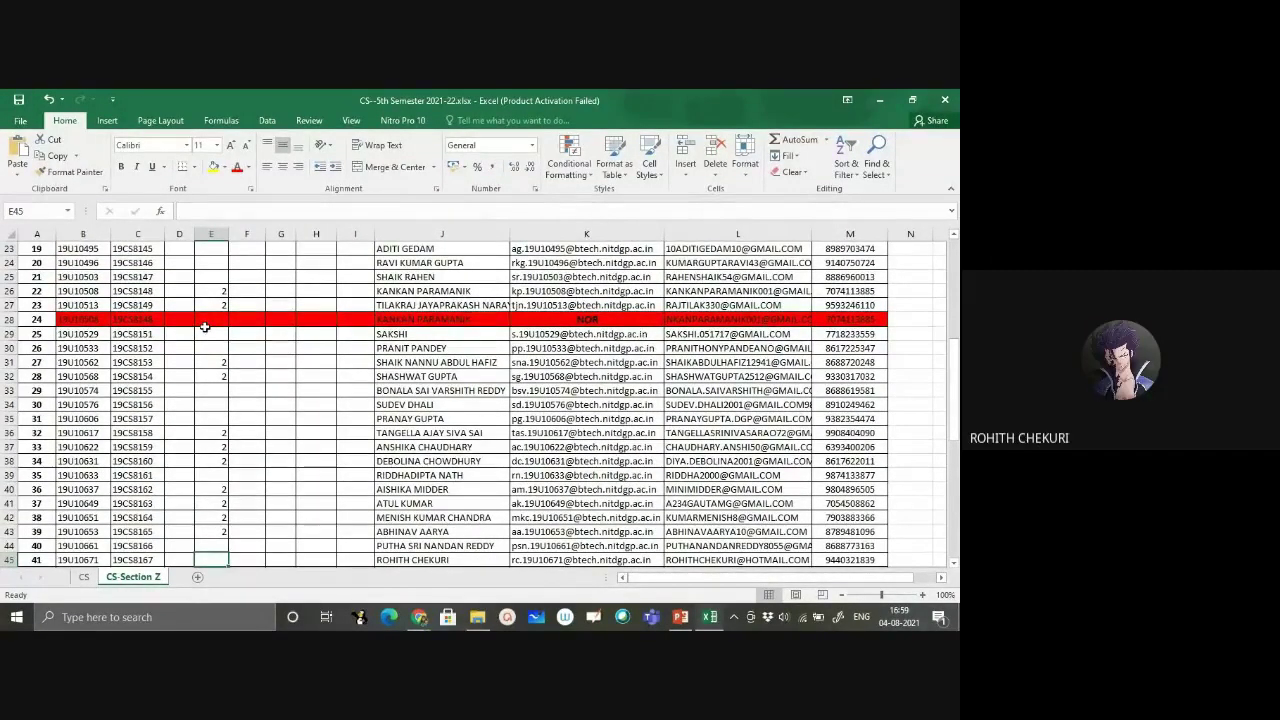
type("2")
key("Return")
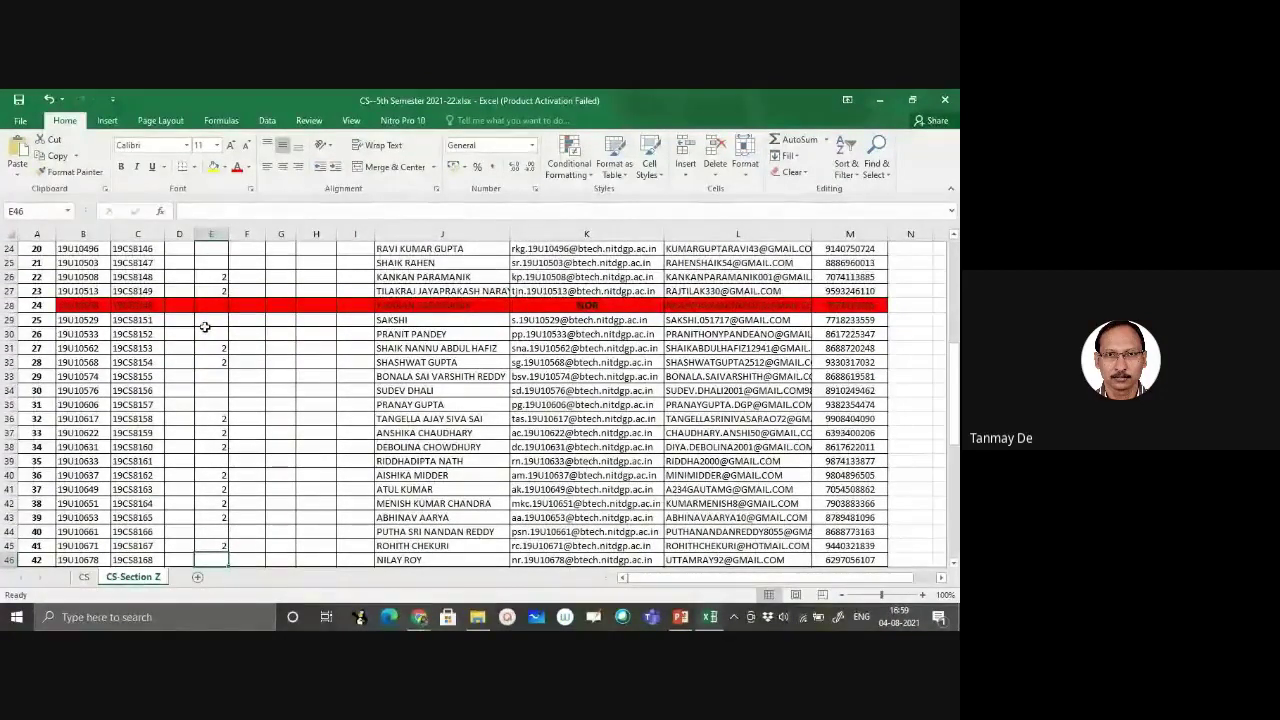
type("2")
key("Return")
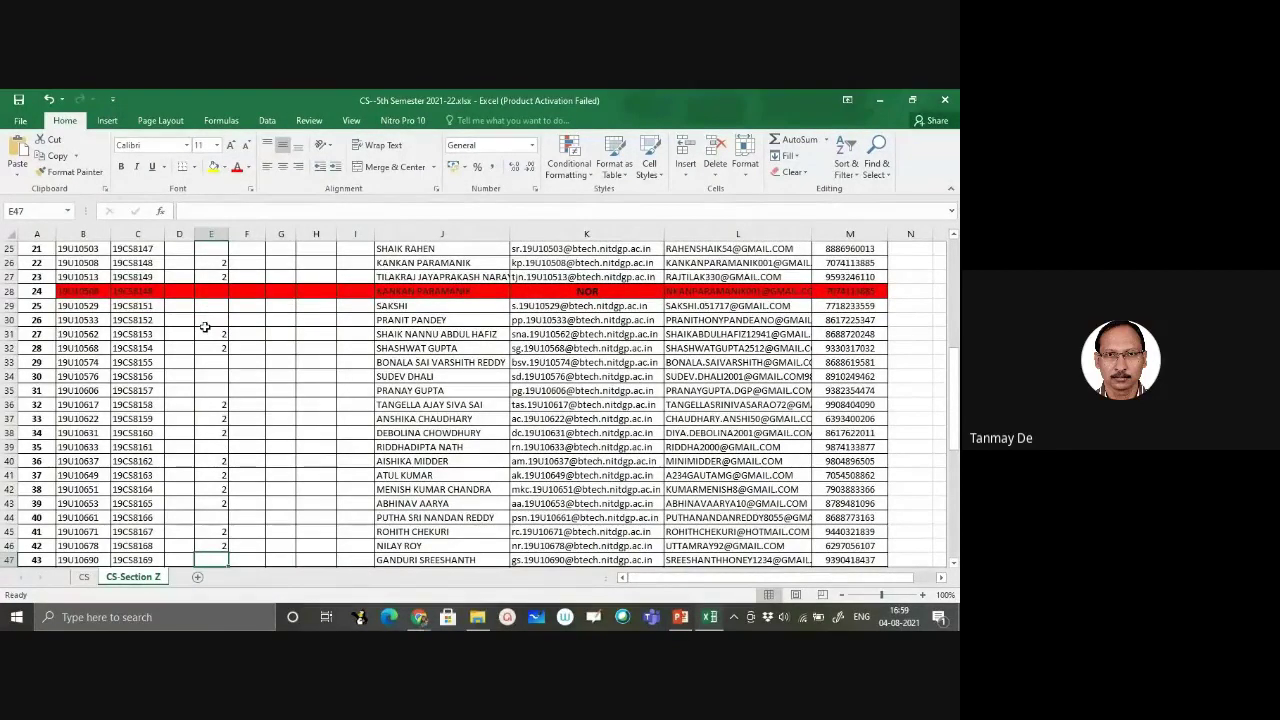
key("Return")
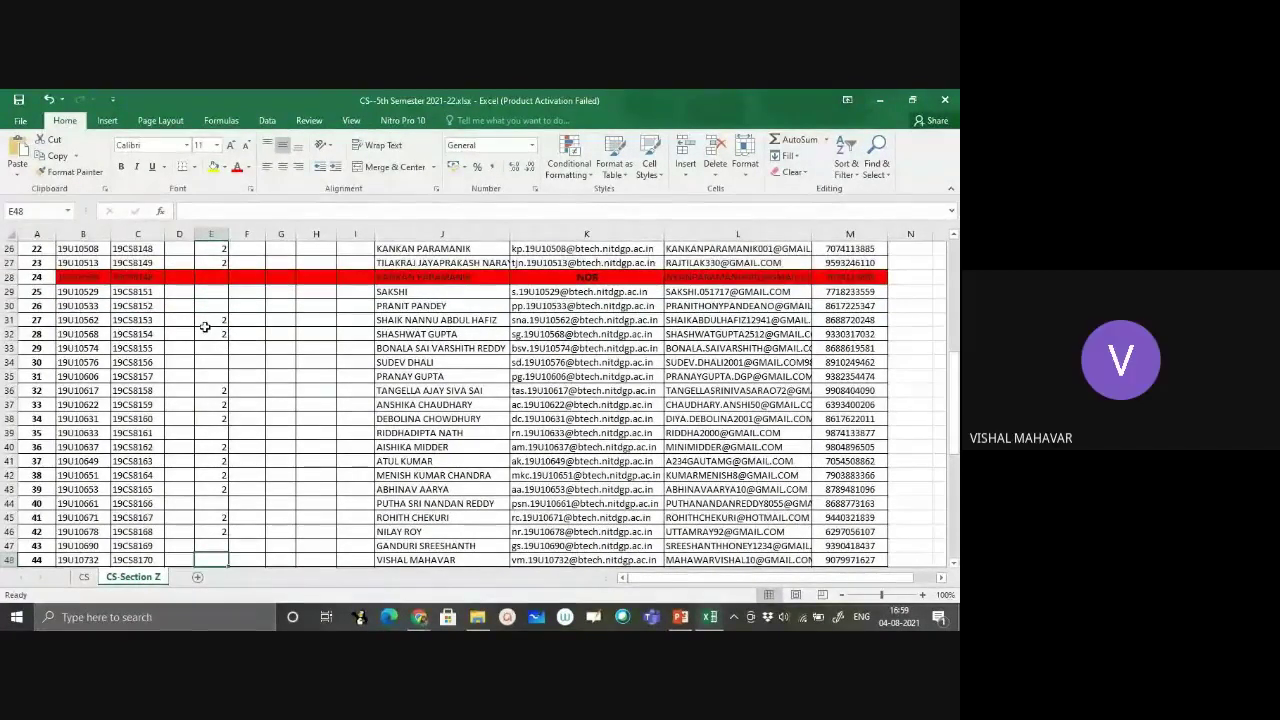
type("2")
key("Return")
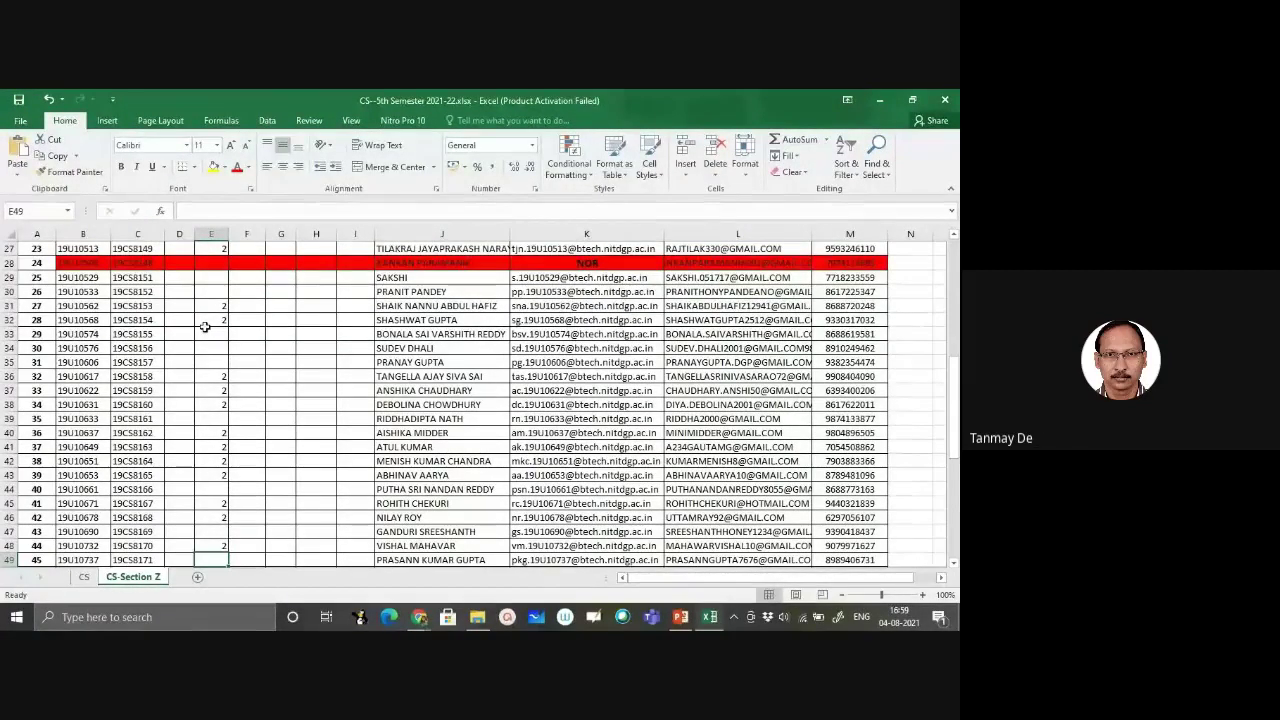
Leave serial number 45 blank in the 4/8 column and enter 2 for serial numbers 46, 47 and 48
key("Return")
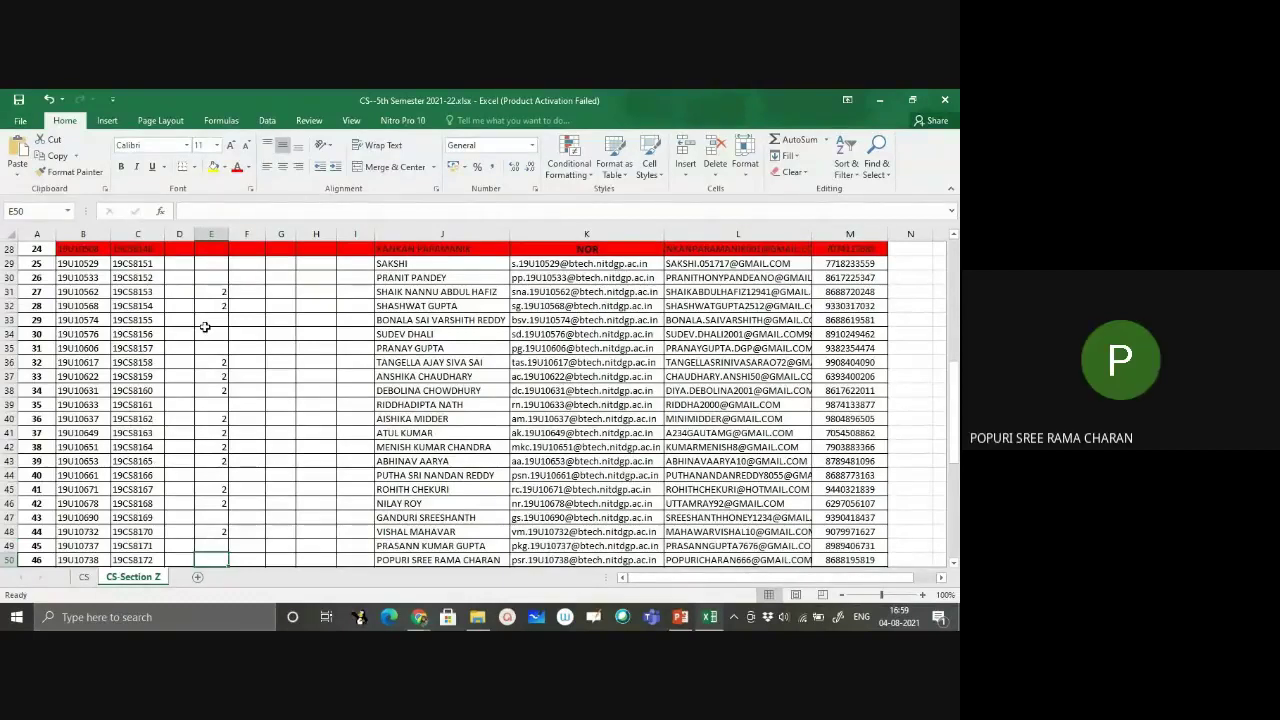
type("2")
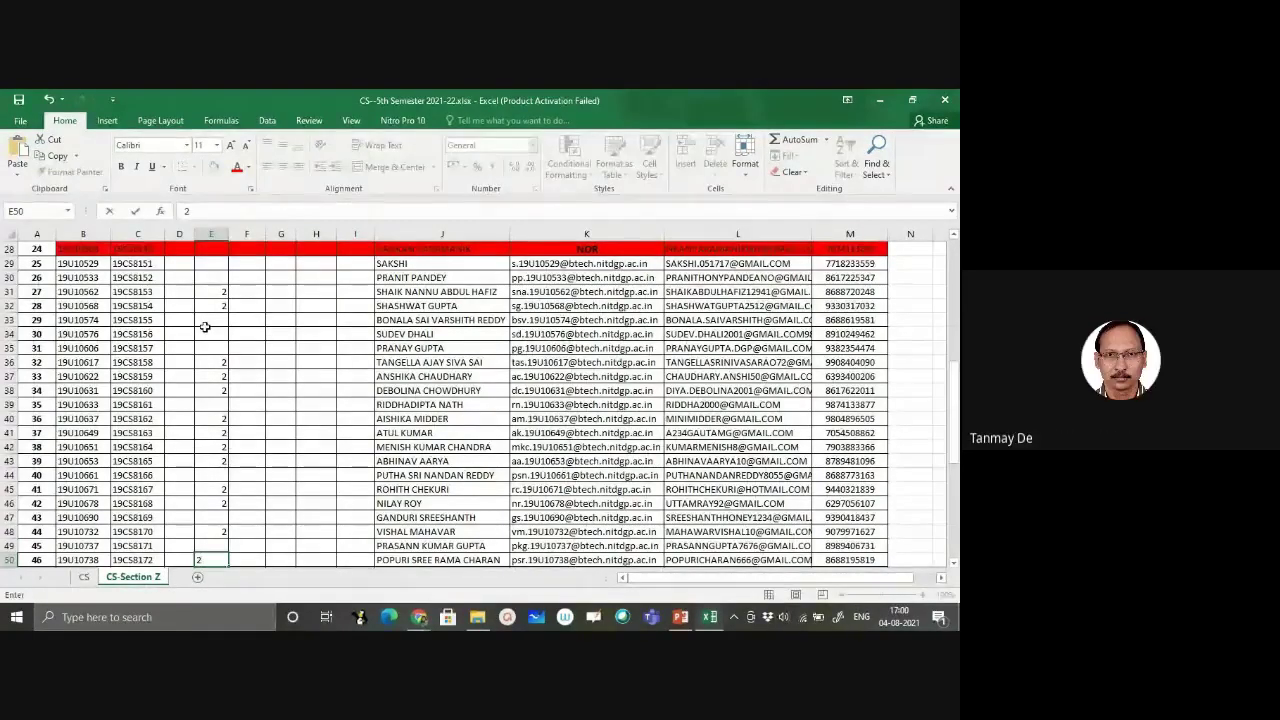
key("Return")
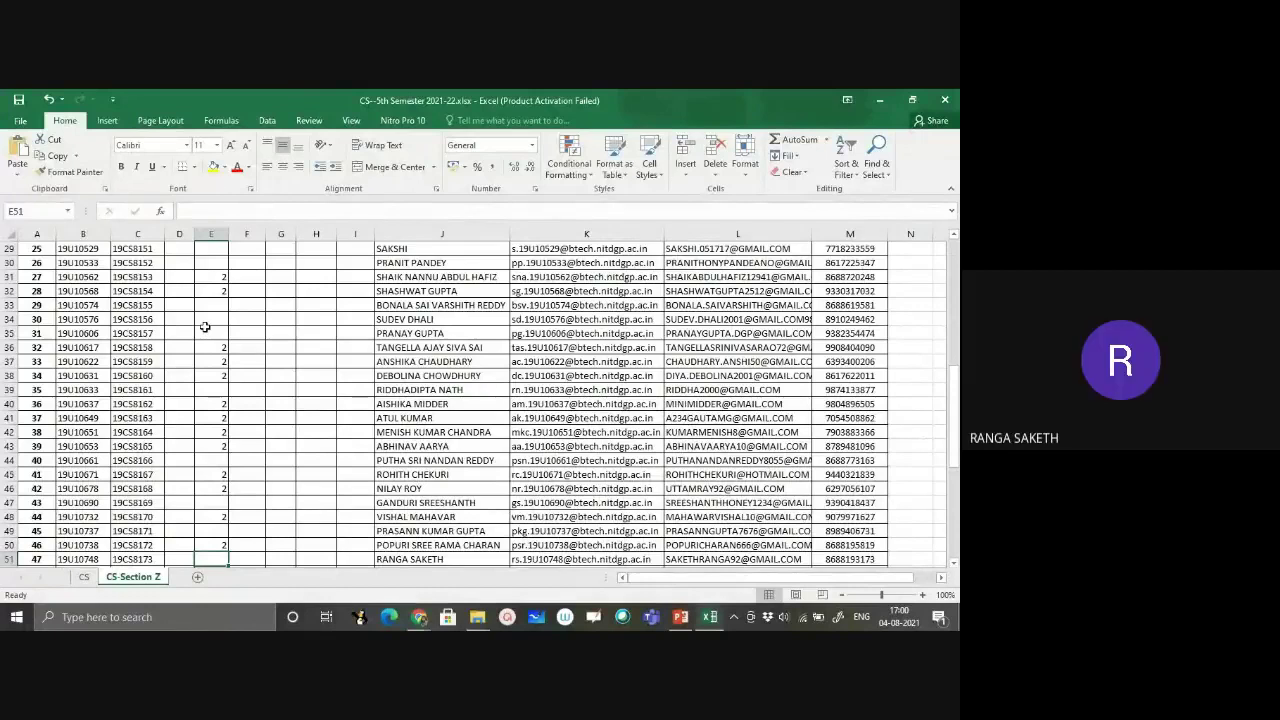
type("2")
key("Return")
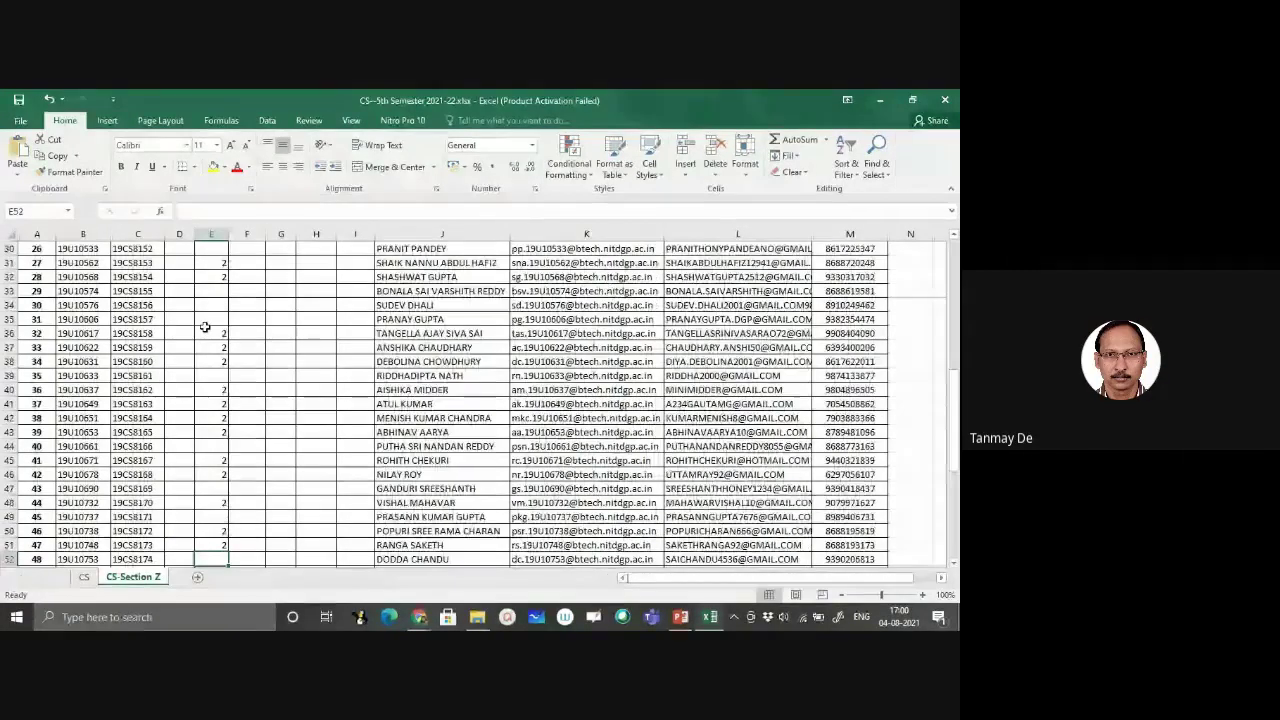
type("2")
key("Return")
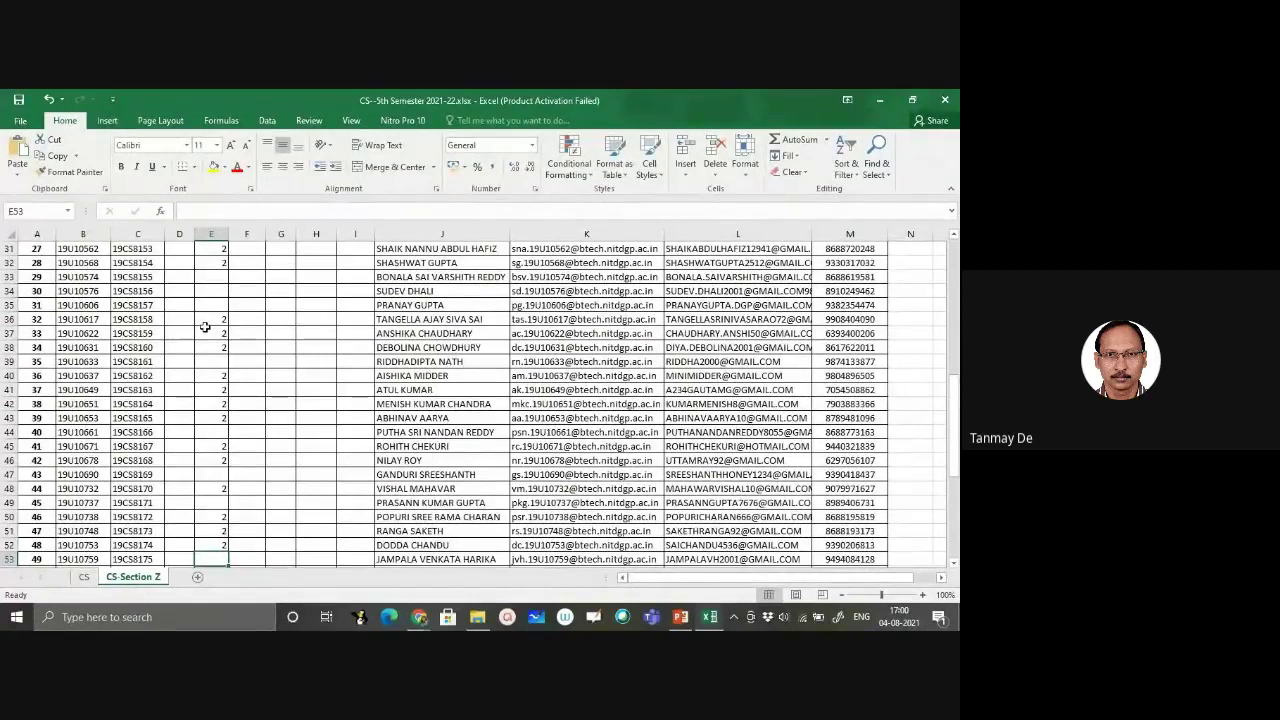
Skip serial numbers 49 to 52 in the 4/8 column and enter 2 for serial numbers 53 and 54
key("Return")
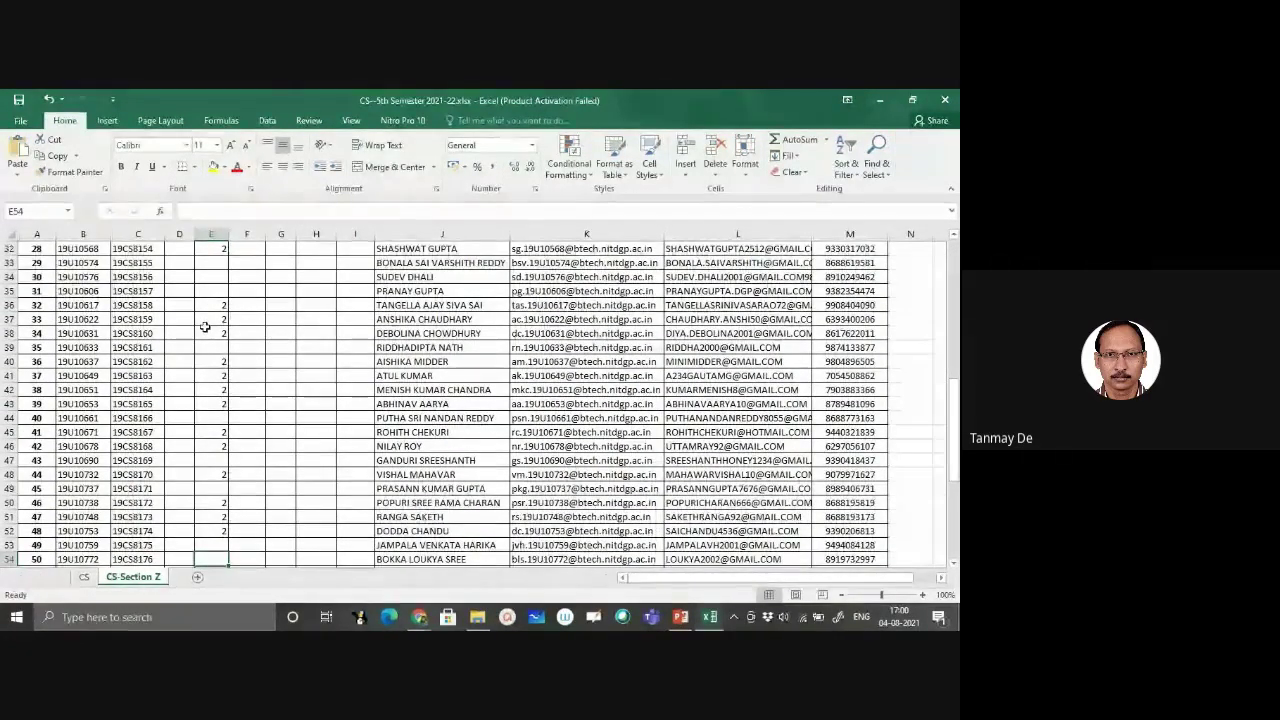
key("Return")
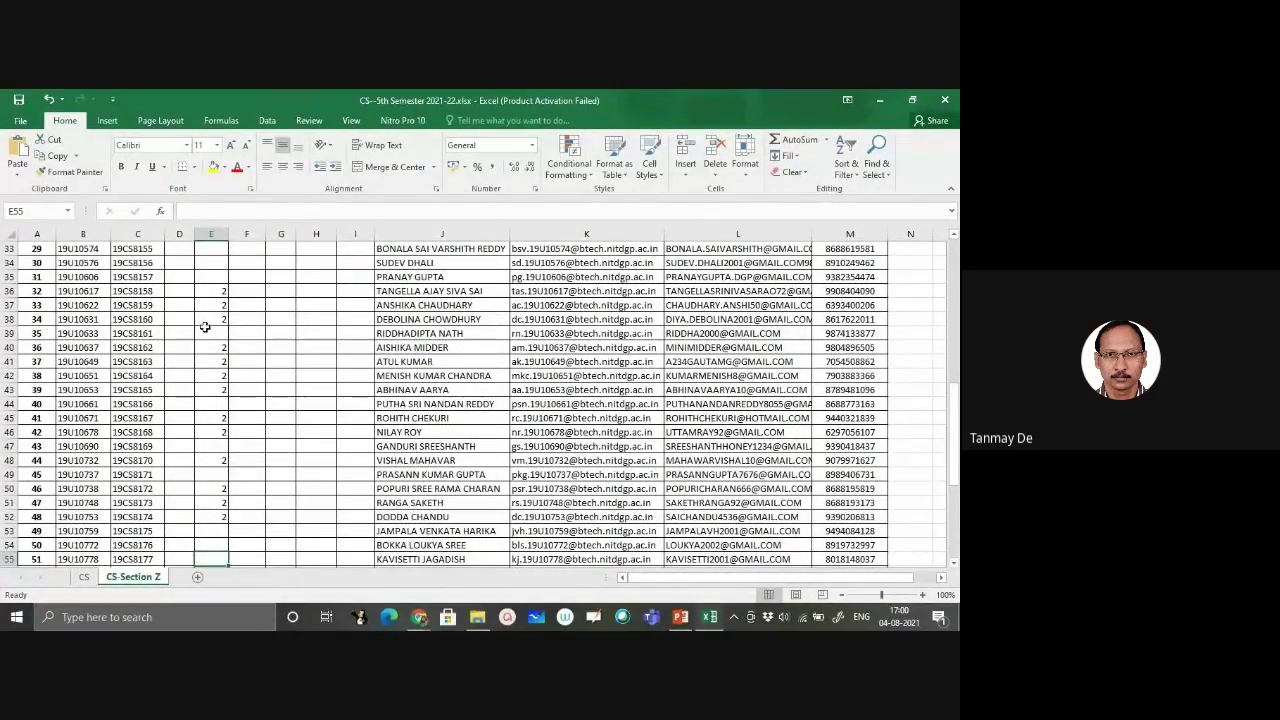
key("Return")
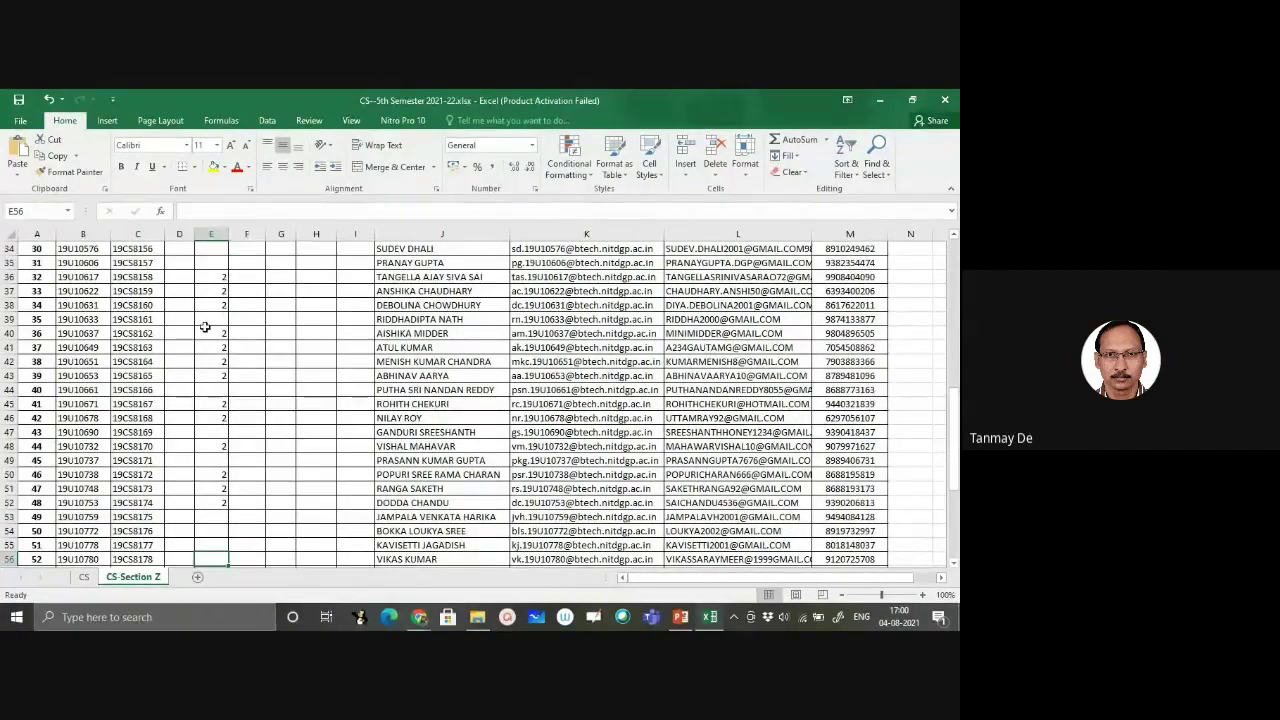
key("Return")
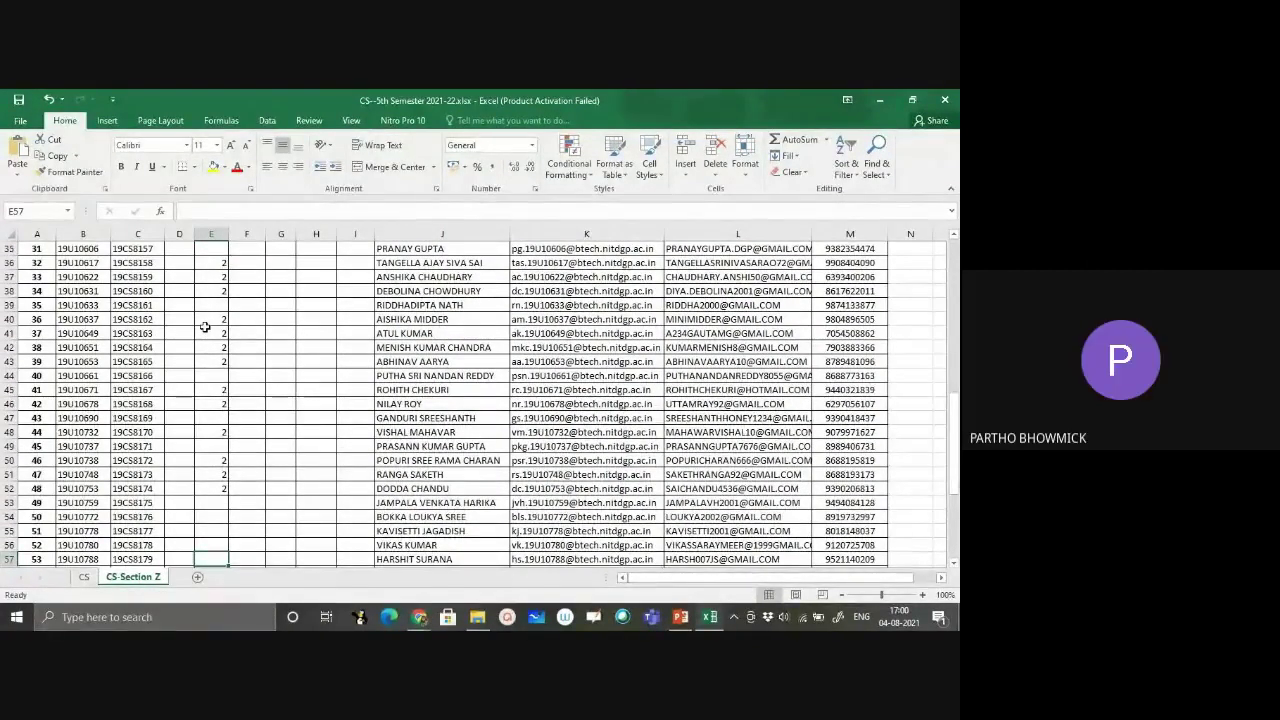
type("2")
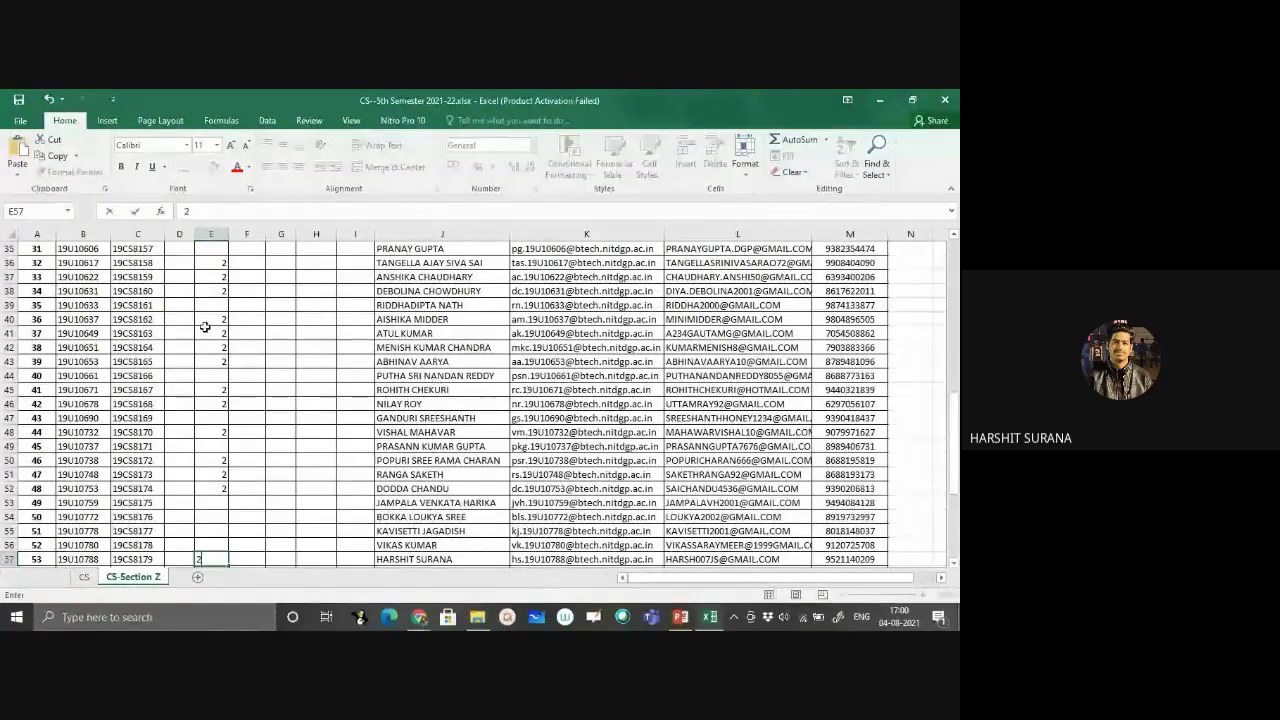
key("Return")
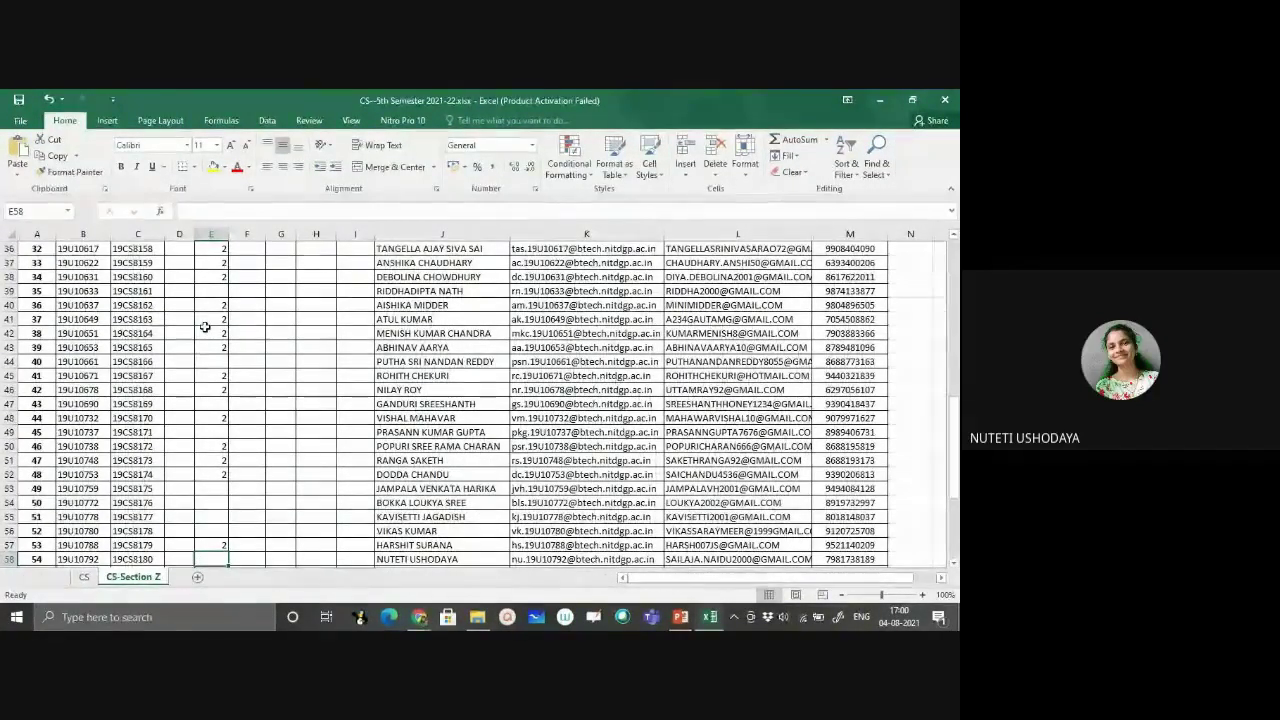
type("2")
key("Return")
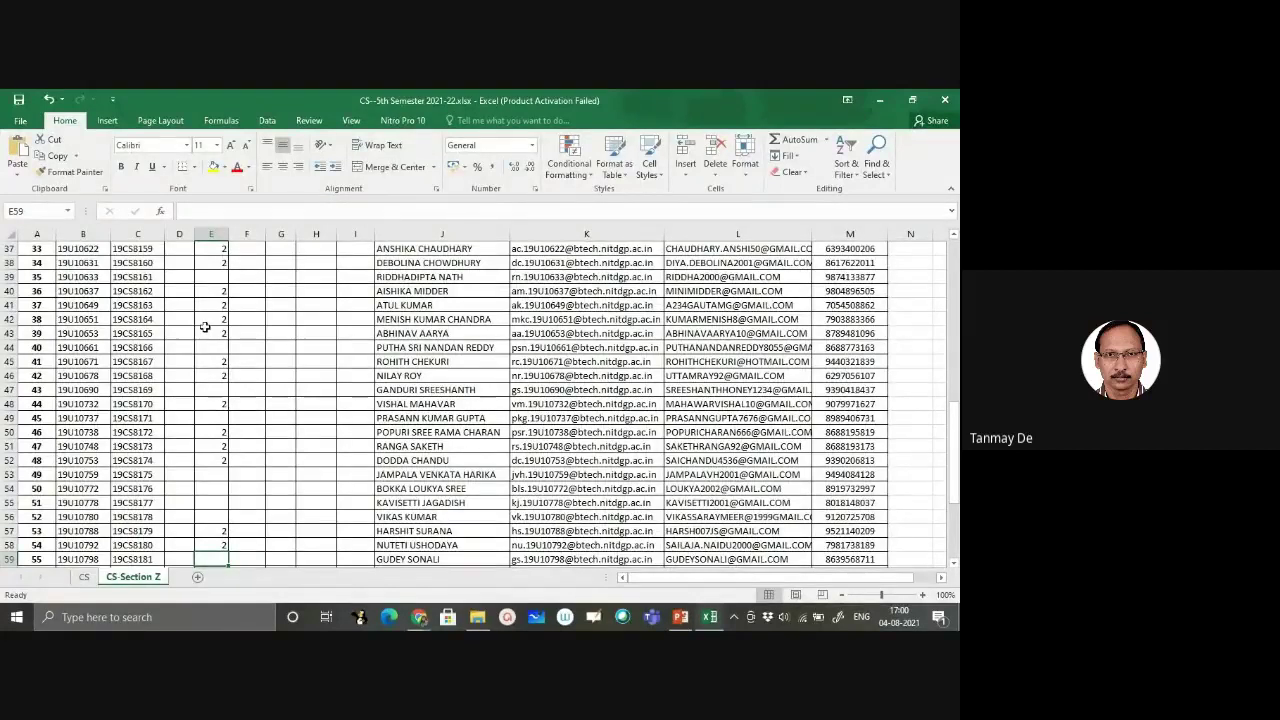
Leave serial number 55 blank in the 4/8 column and enter 2 for serial numbers 56, 57 and 58
key("Down")
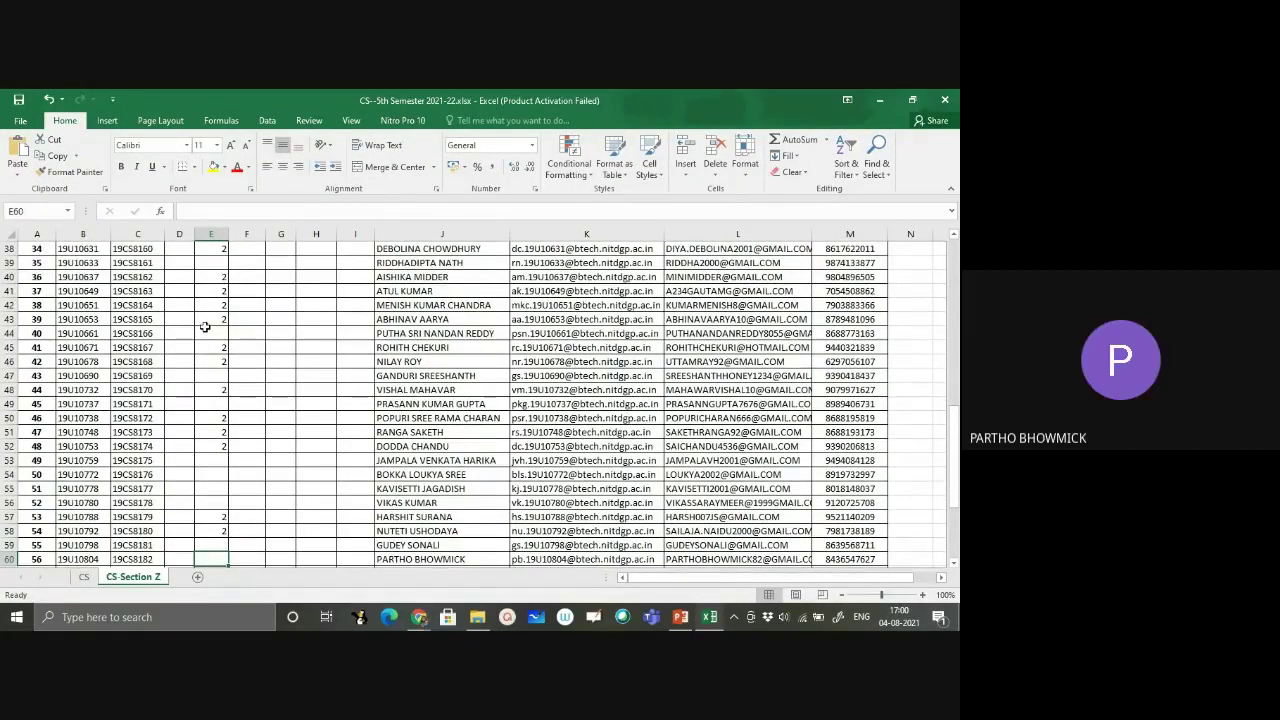
type("2")
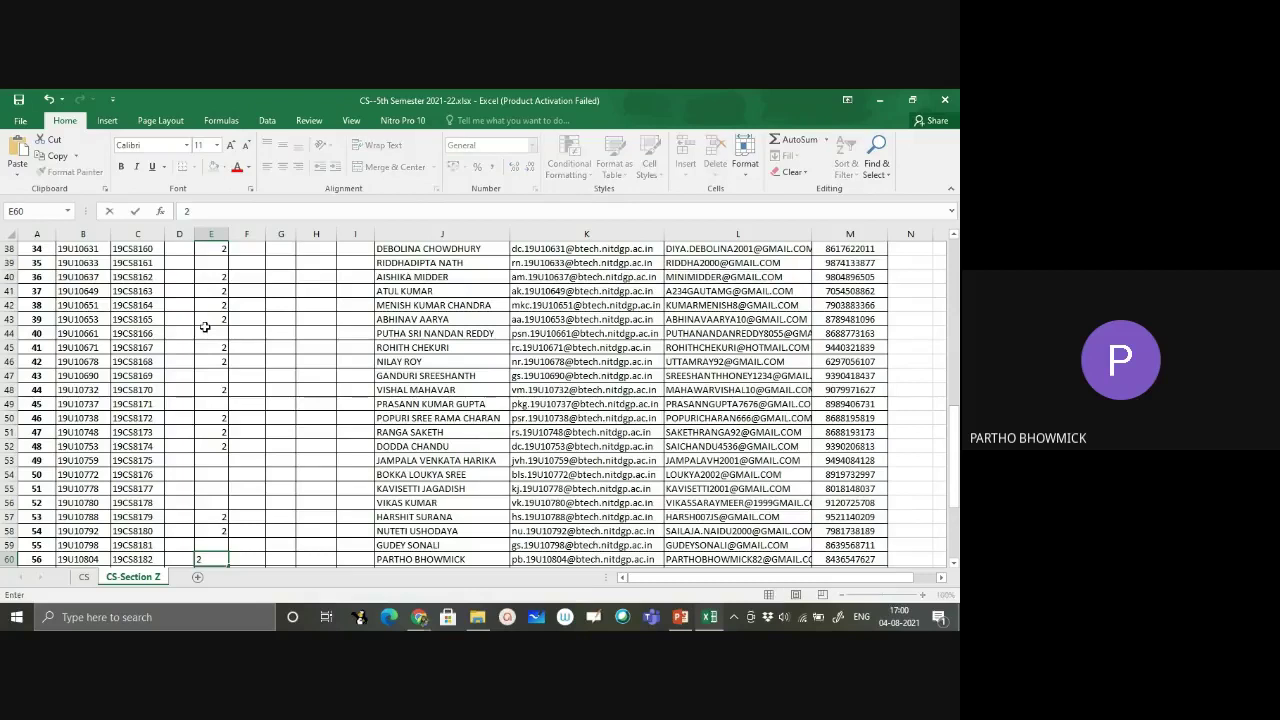
key("Return")
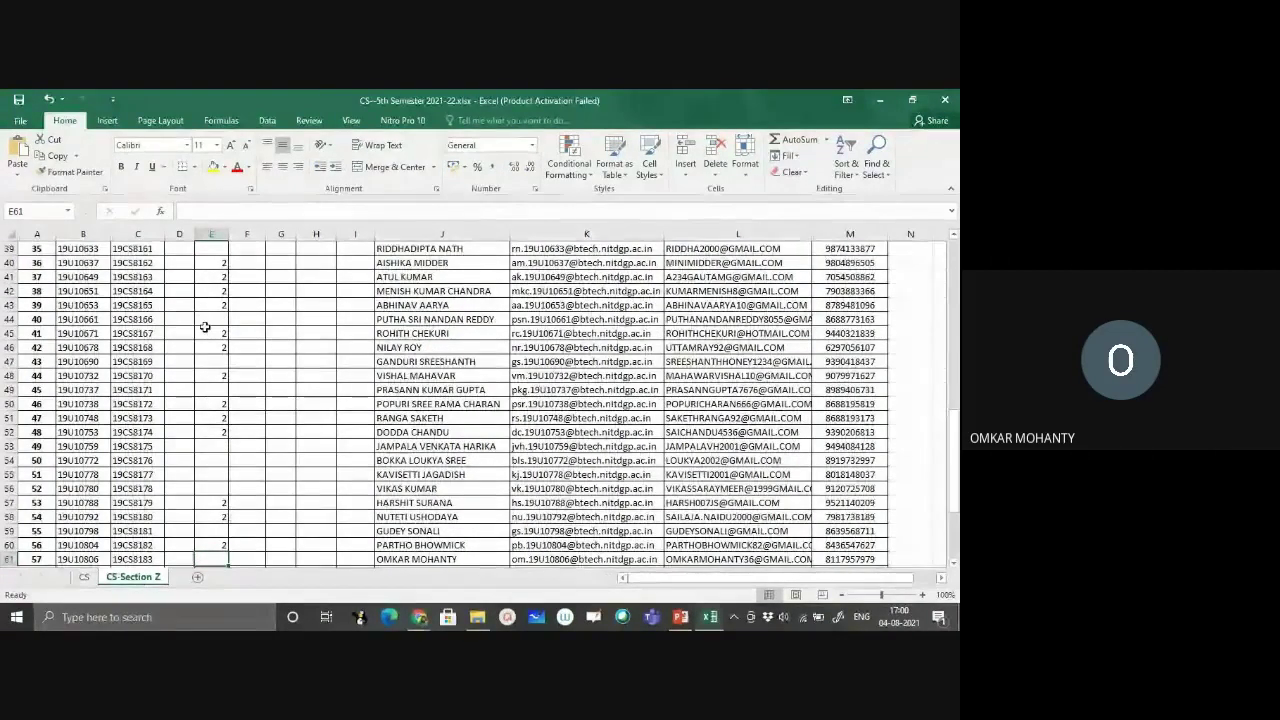
type("2")
key("Return")
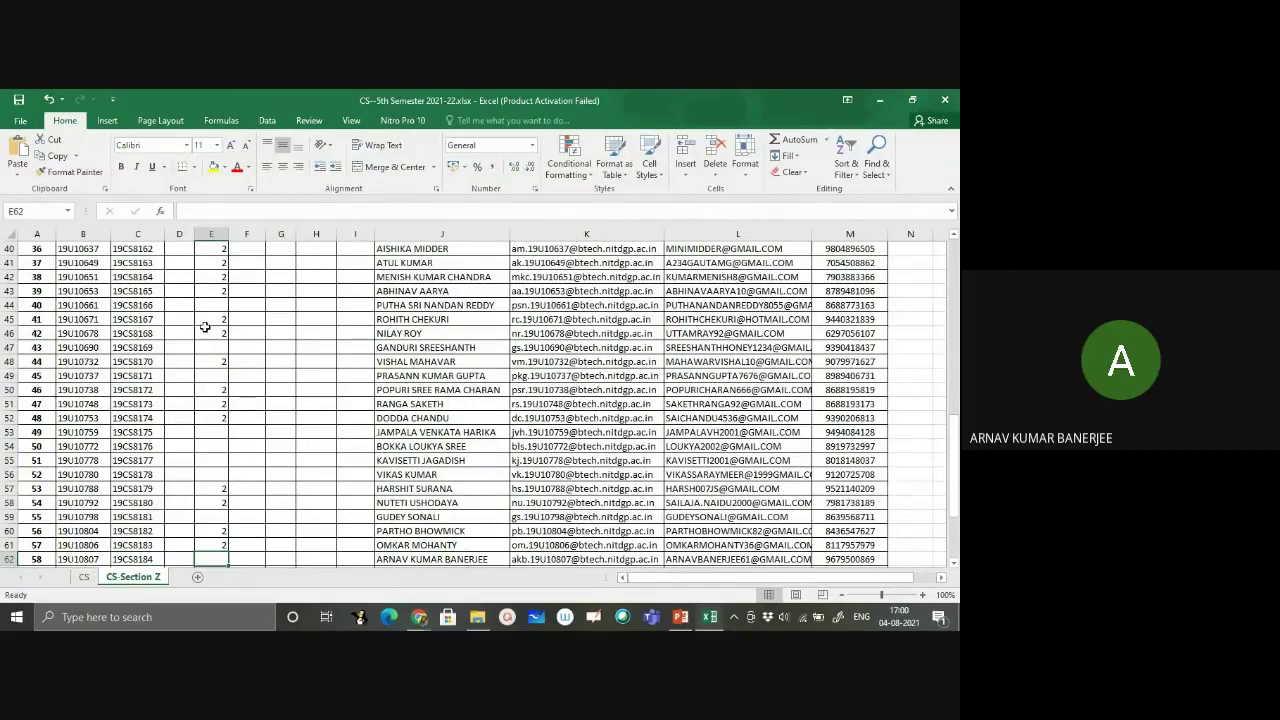
type("2")
key("Return")
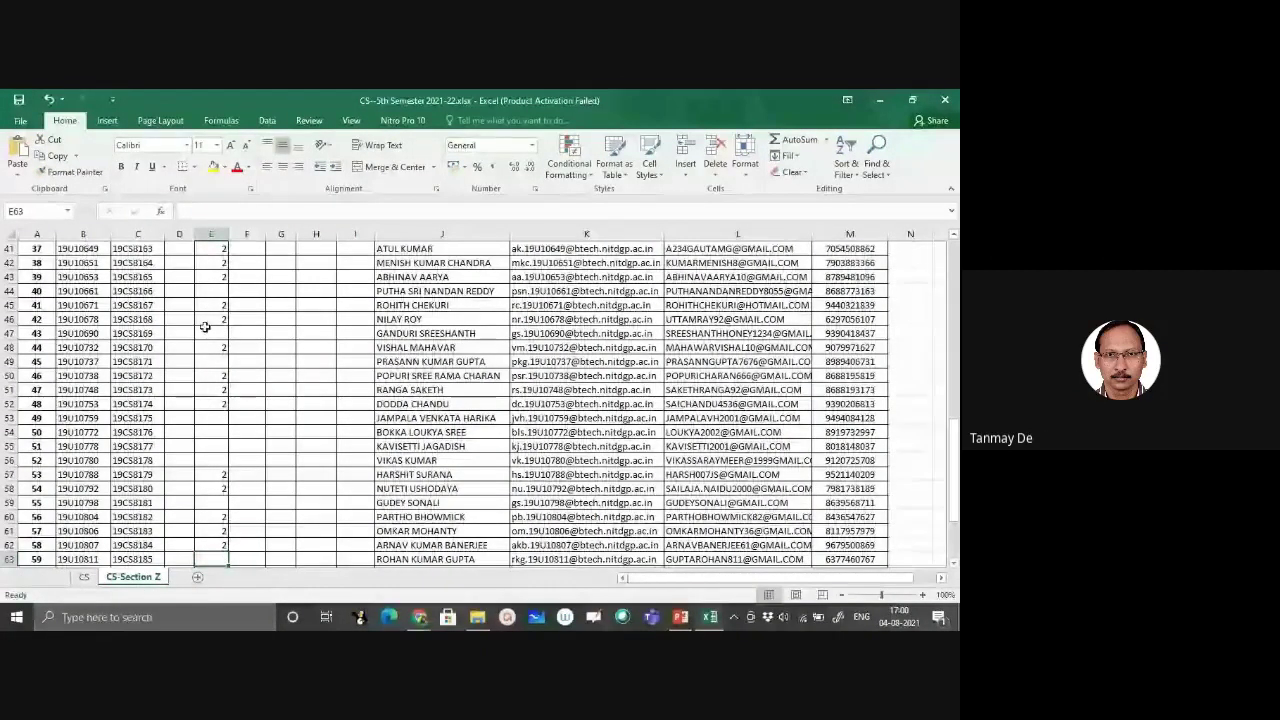
Enter 2 in the 4/8 column for serial numbers 59 and 60
key("Return")
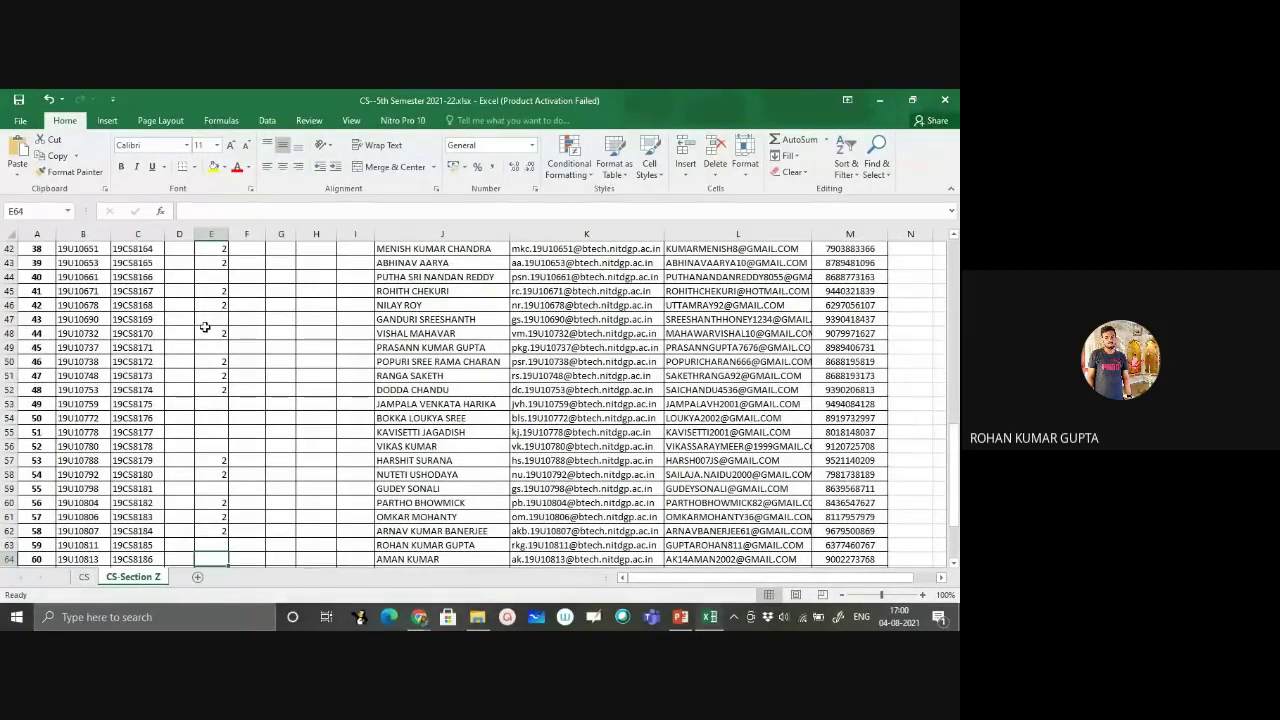
key("Up")
type("2")
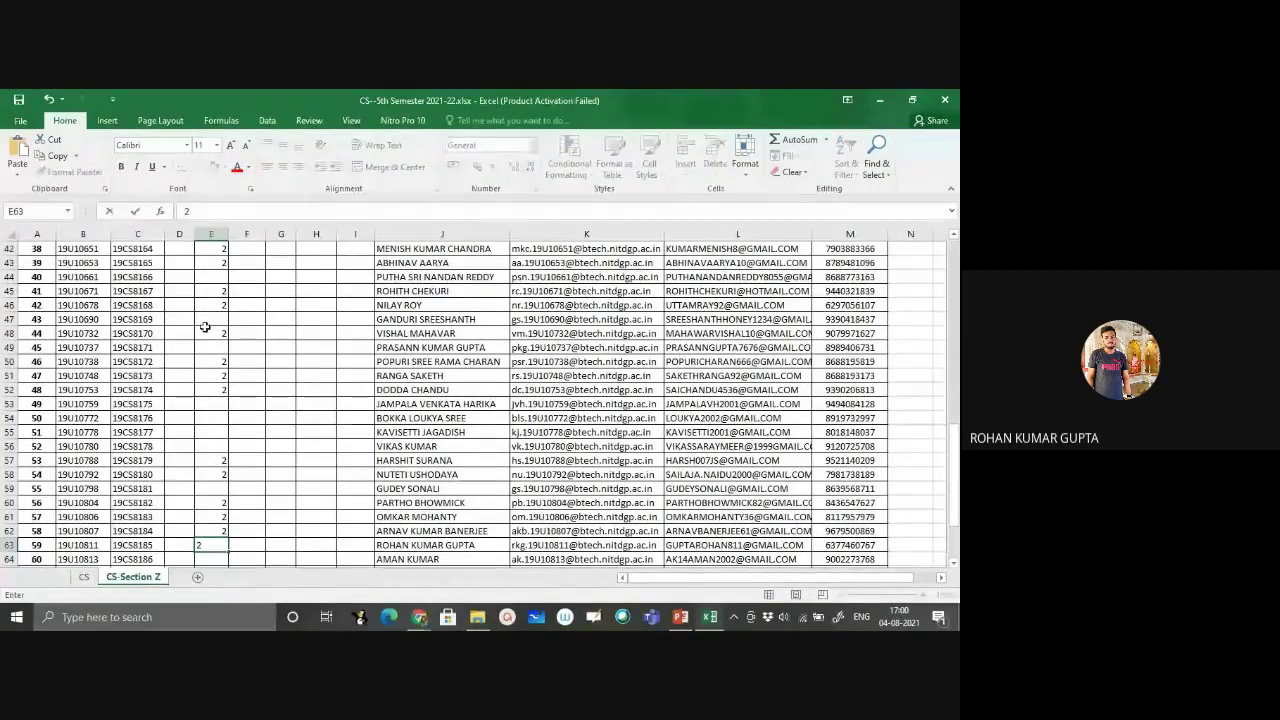
key("Return")
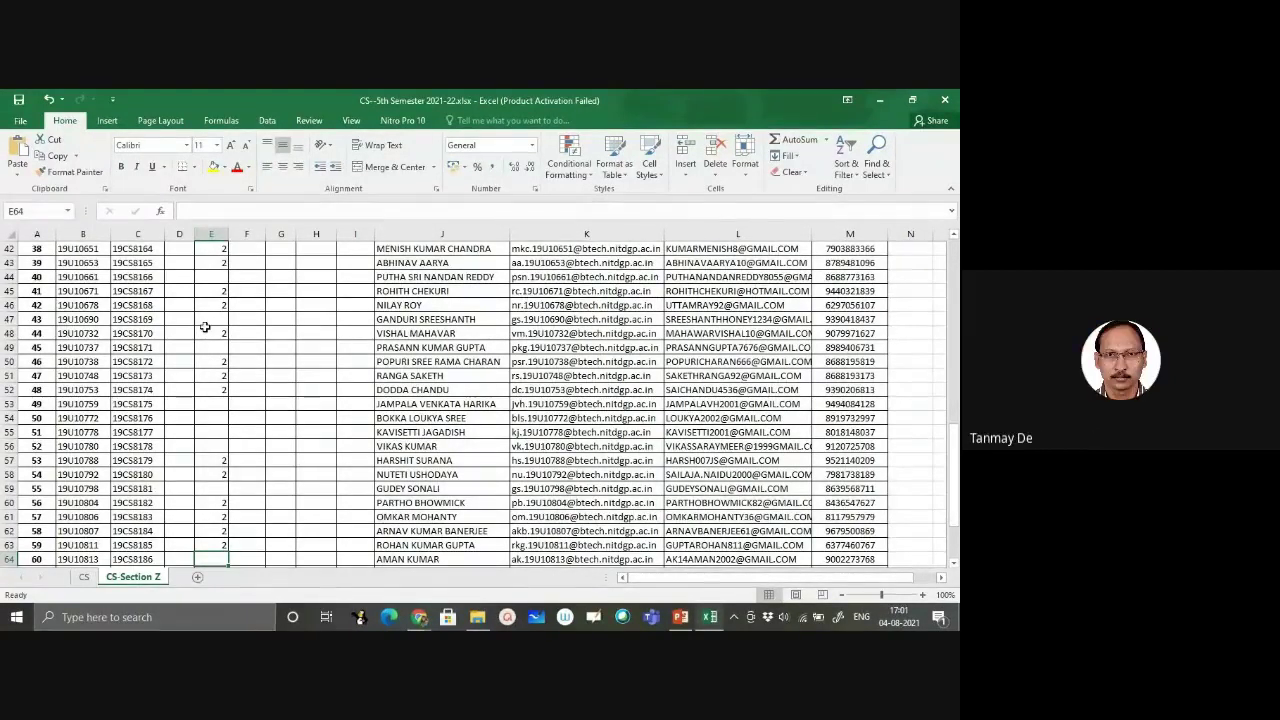
type("2")
key("Return")
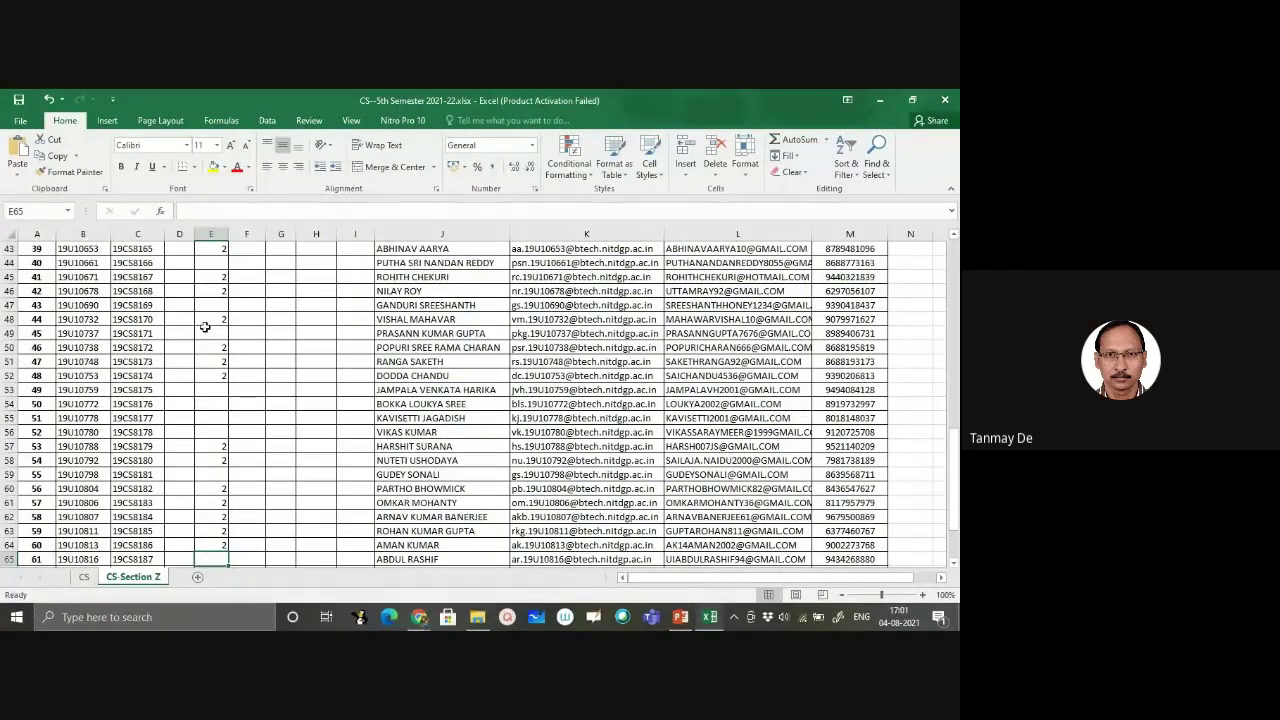
Leave serial numbers 61 to 63 blank in the 4/8 column and move on to serial number 64
key("Return")
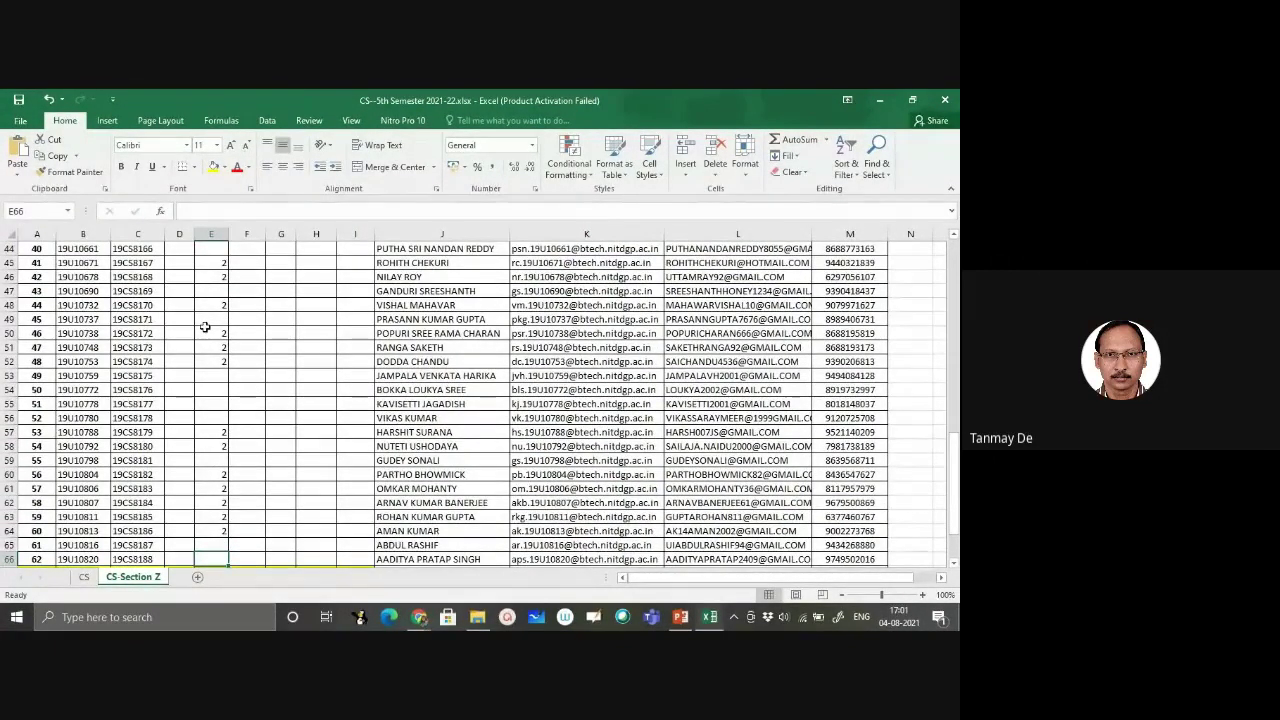
key("Return")
key("Return")
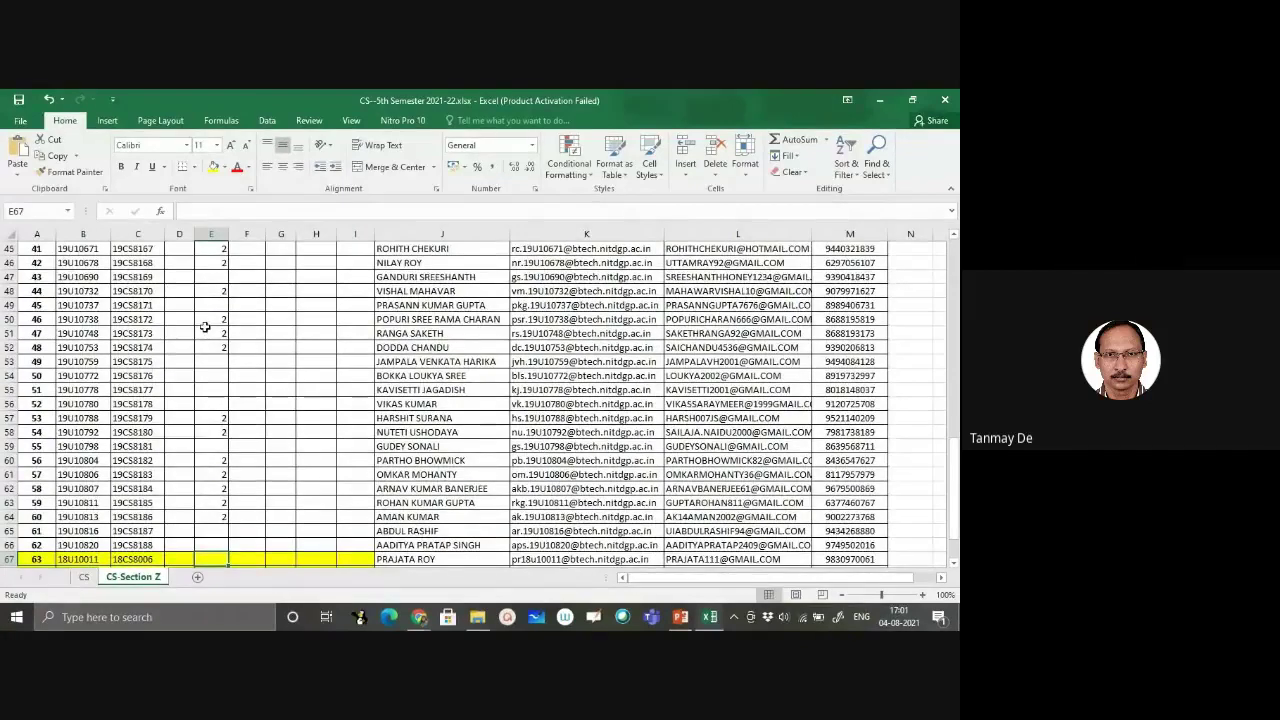
key("Up")
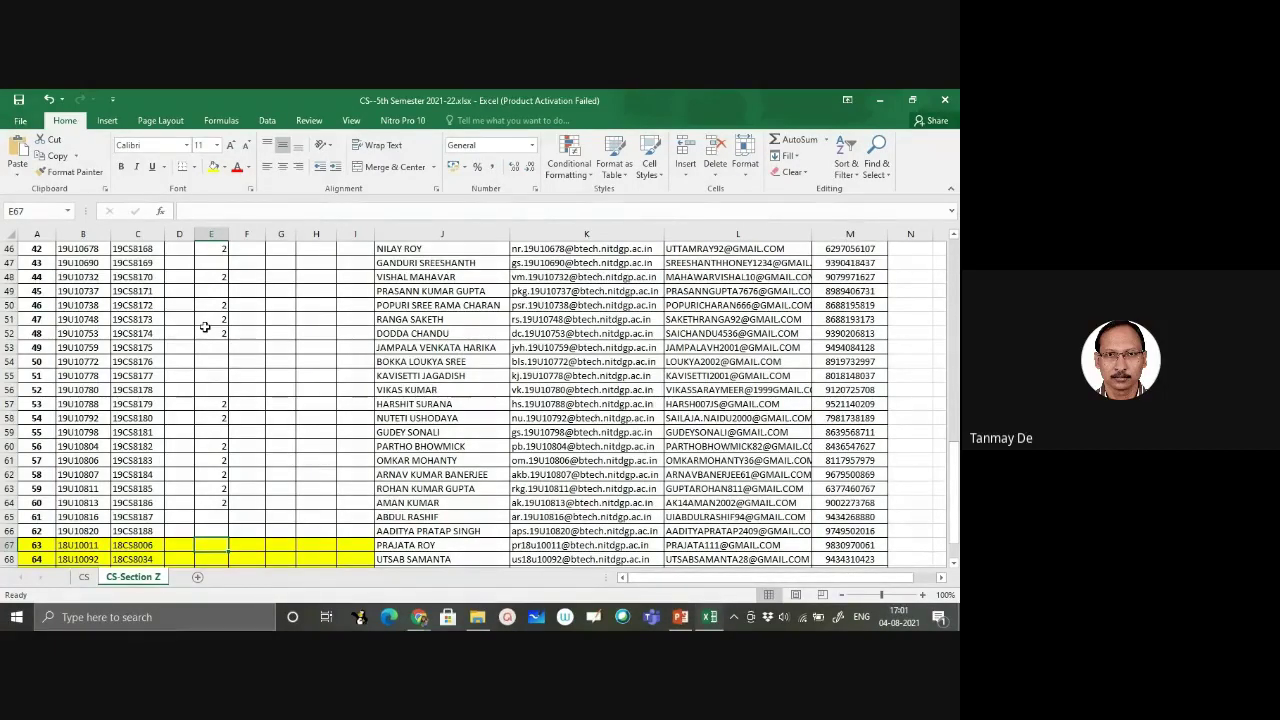
key("Down")
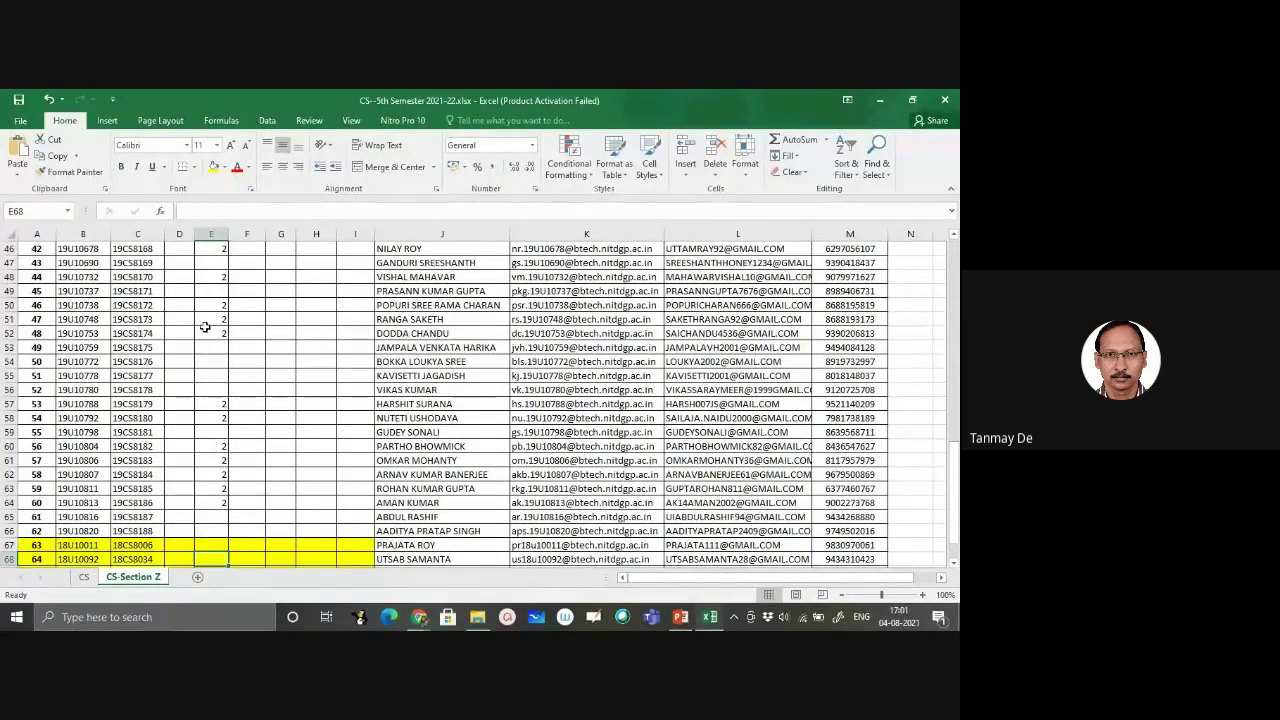
Leave serial numbers 64 to 66 blank in the 4/8 column and move on to serial number 67
key("Down")
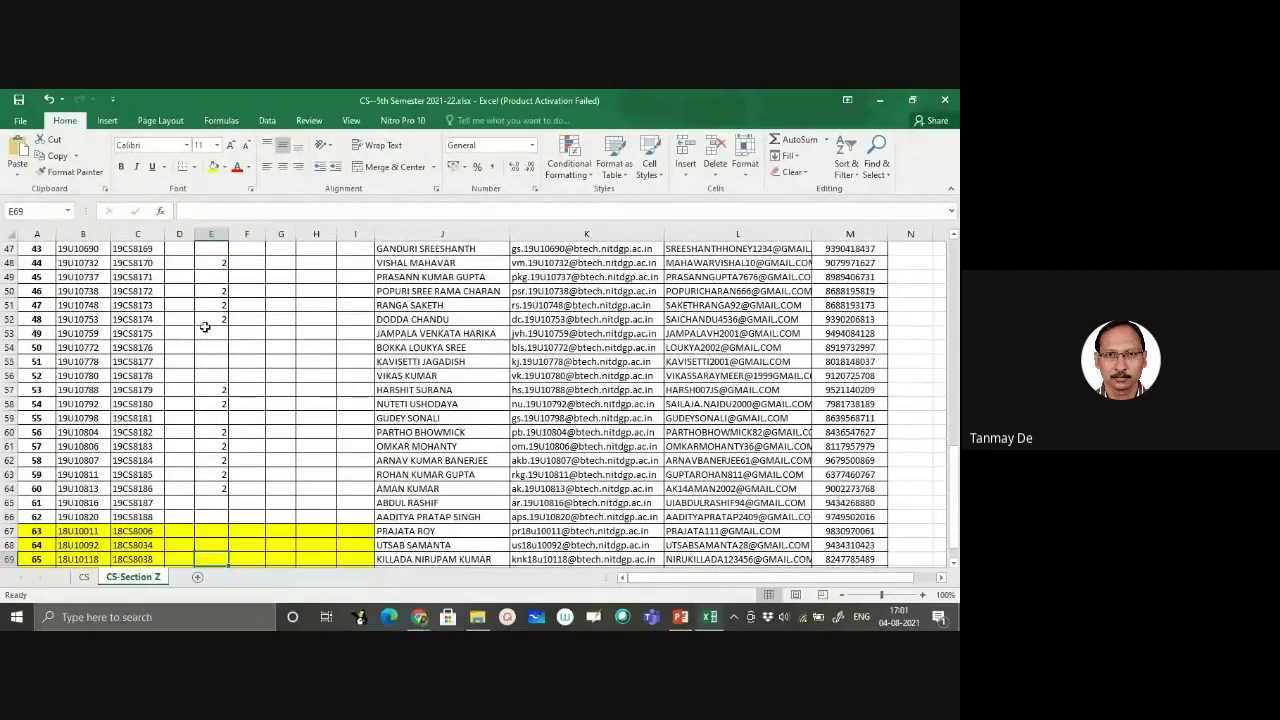
key("Down")
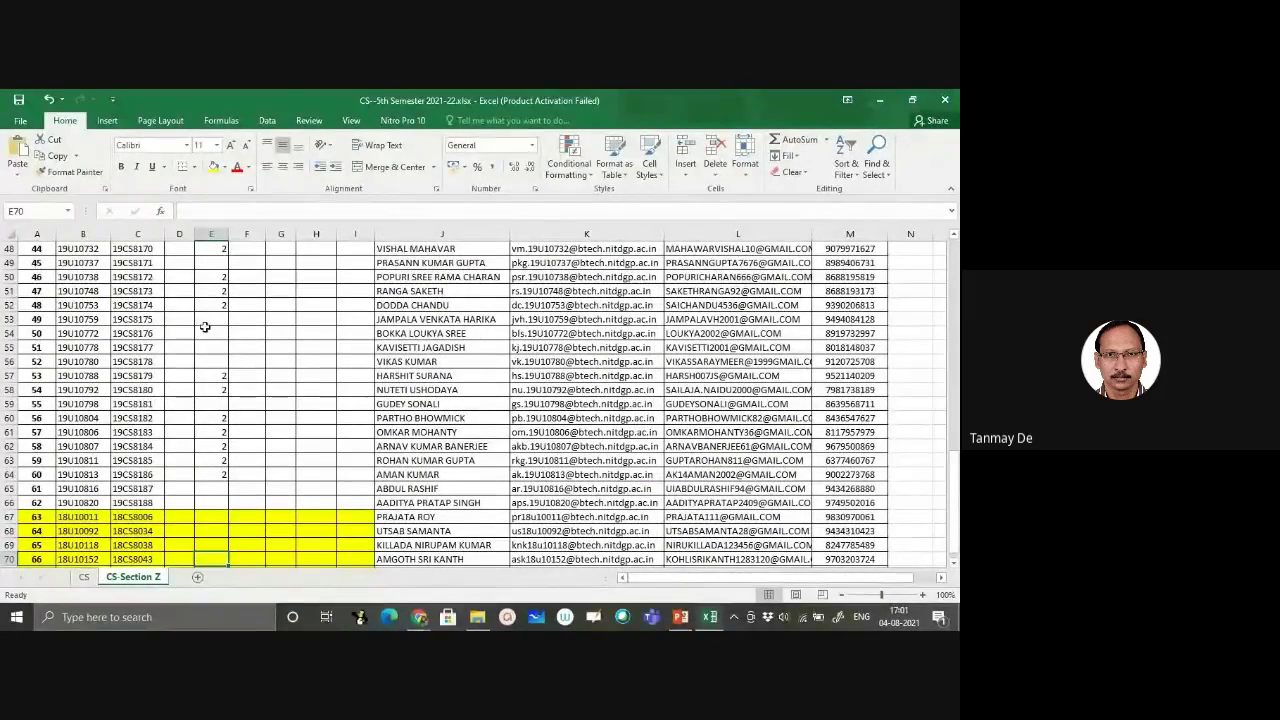
key("Down")
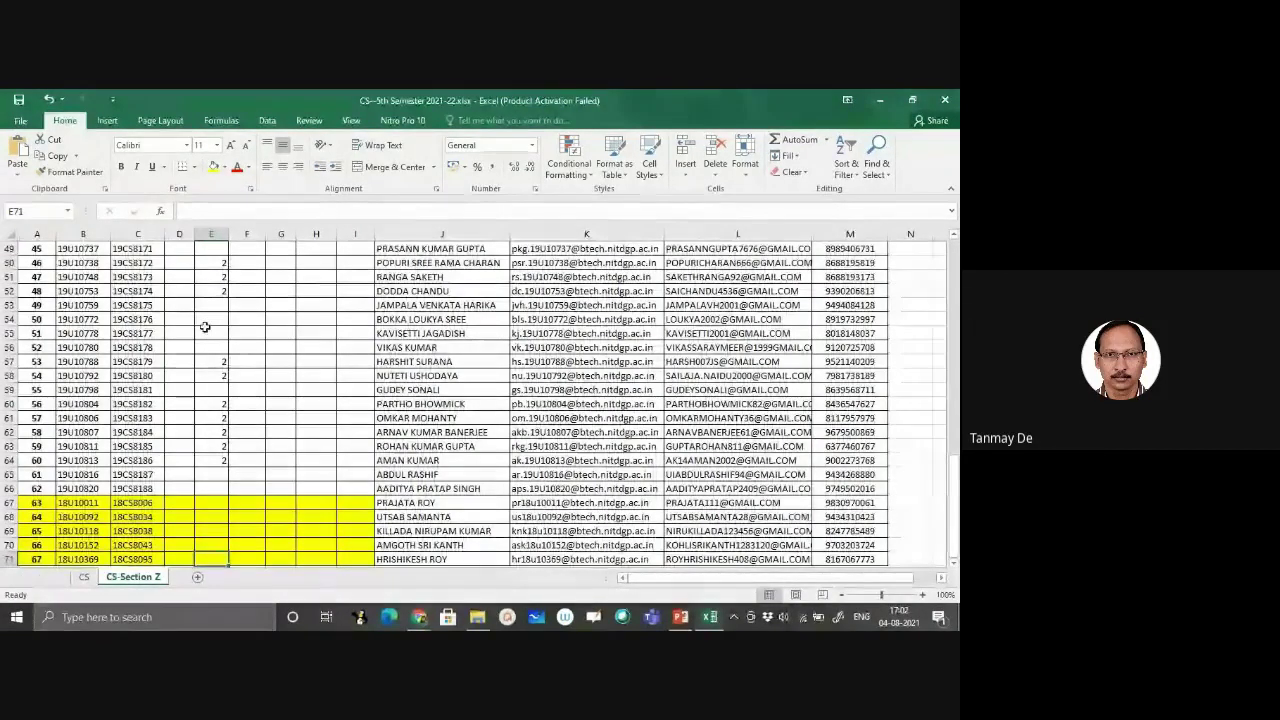
left_click(204, 327)
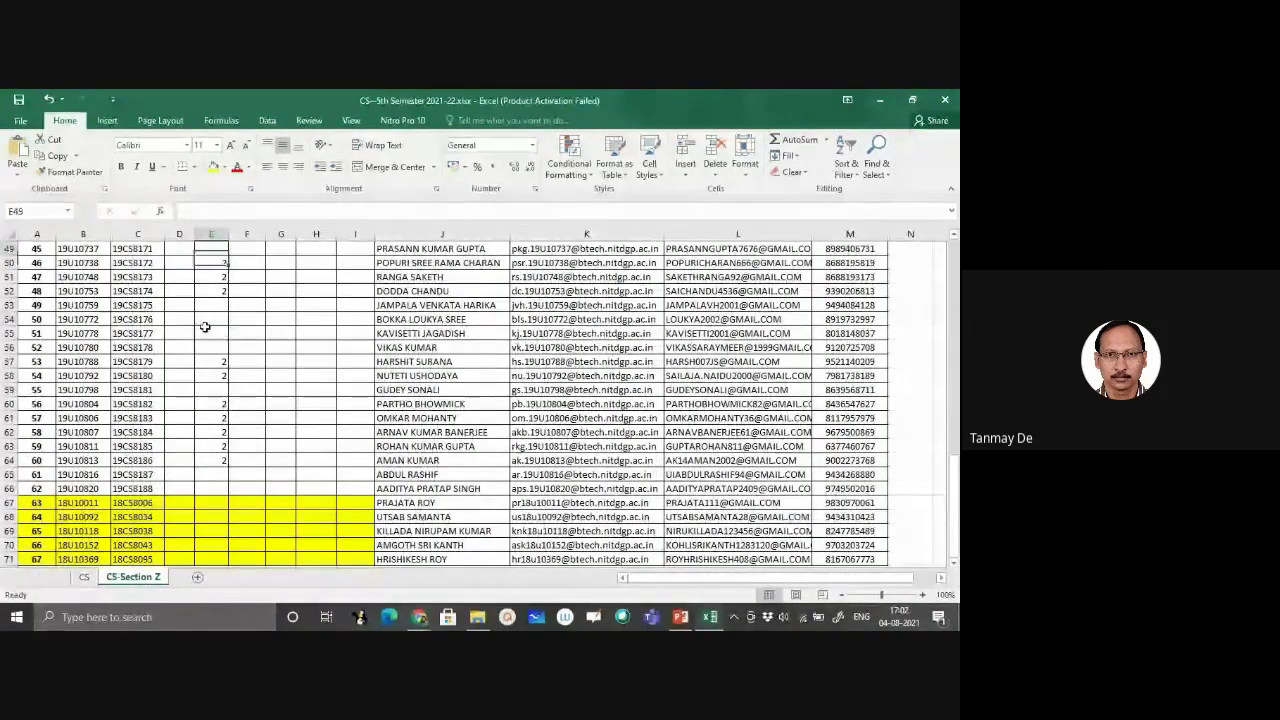
scroll(204, 327, "up", 1)
key("Down")
key("Down")
key("Down")
key("Down")
key("Down")
key("Down")
key("Down")
key("Down")
key("Down")
key("Down")
key("Down")
key("Down")
key("Down")
key("Down")
key("Down")
key("Down")
key("Down")
key("Down")
key("Down")
key("Down")
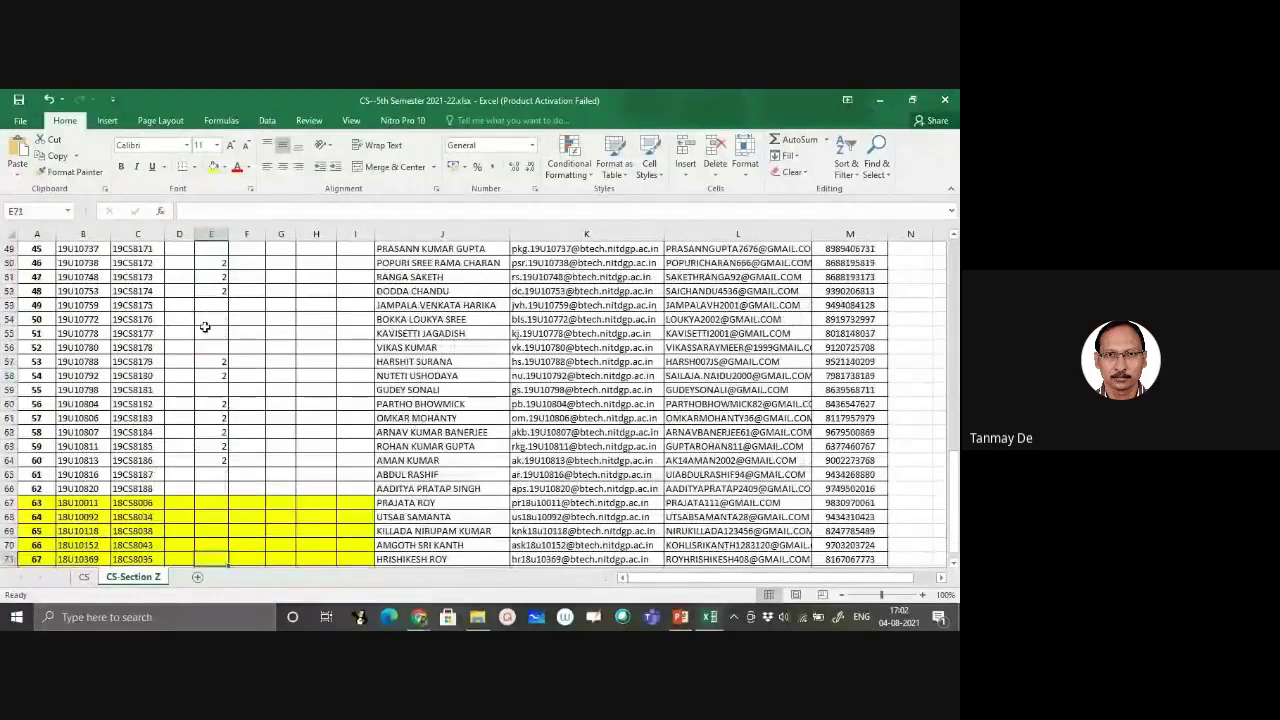
Enter 2 in the 4/8 column for serial number 63 and leave serial numbers 64 to 67 blank
key("Up")
key("Up")
key("Up")
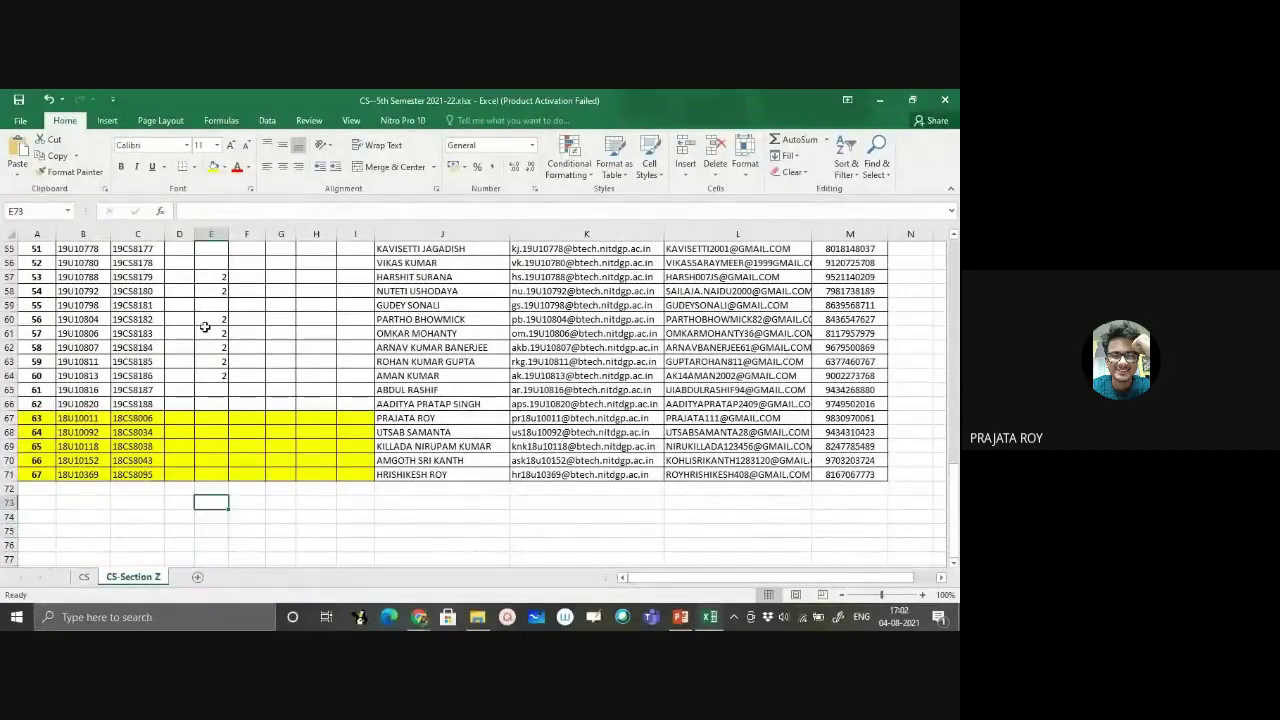
key("Up")
key("Up")
key("Up")
key("Up")
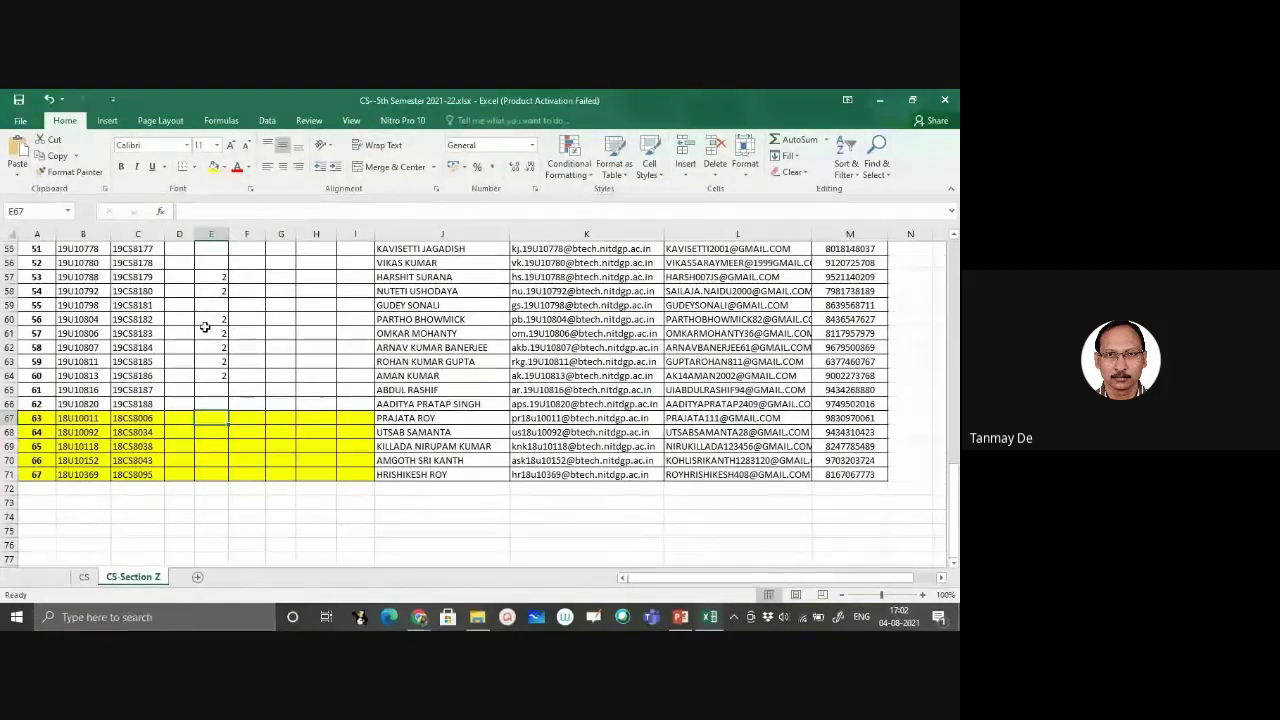
type("2")
key("Return")
key("Down")
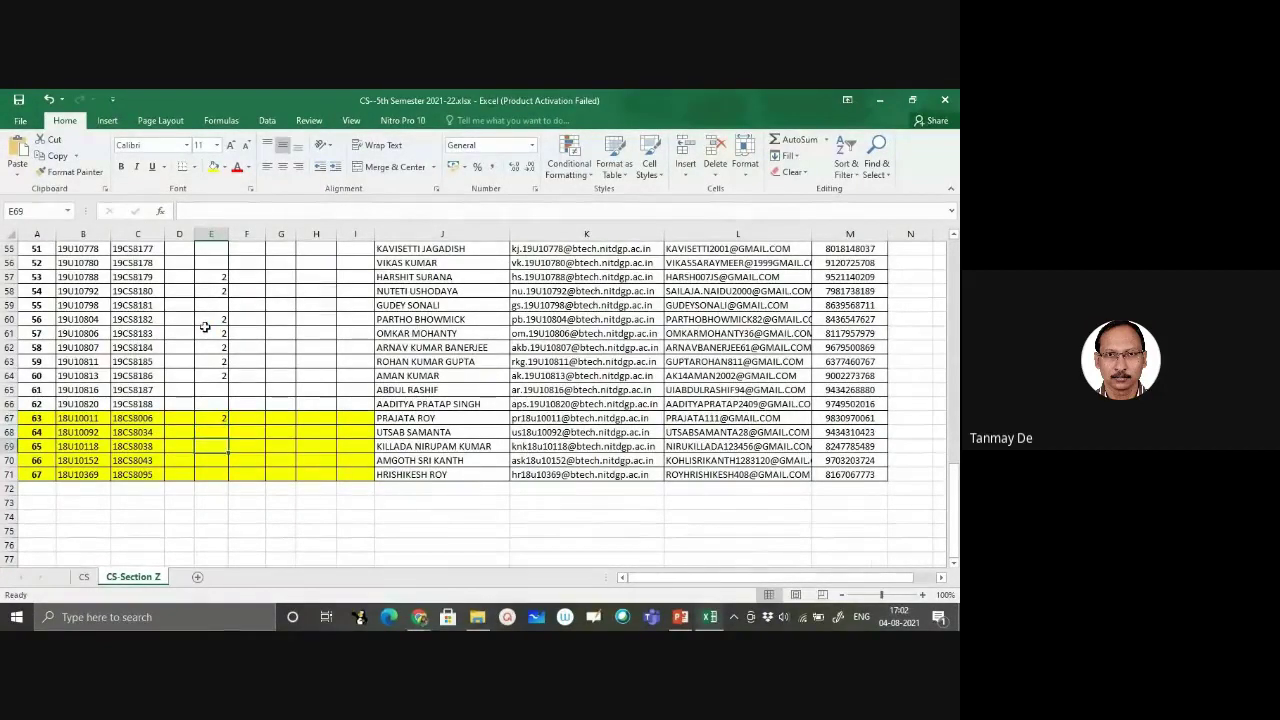
key("Down")
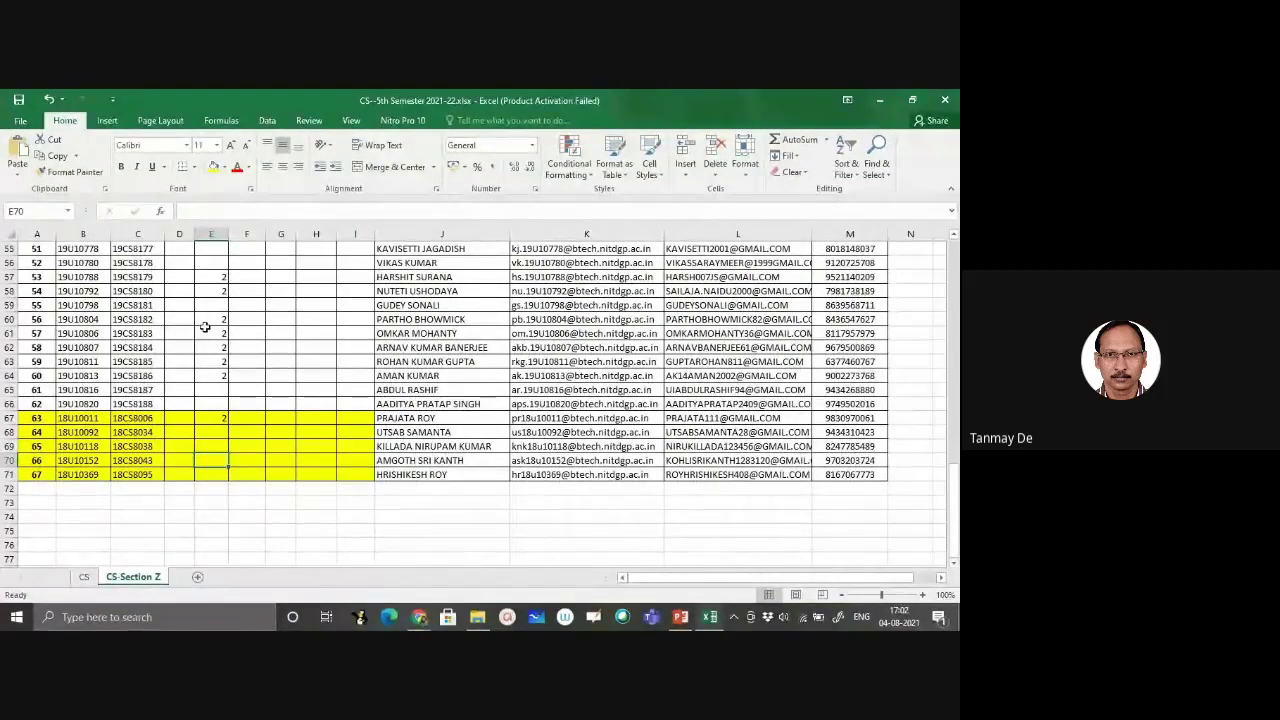
key("Down")
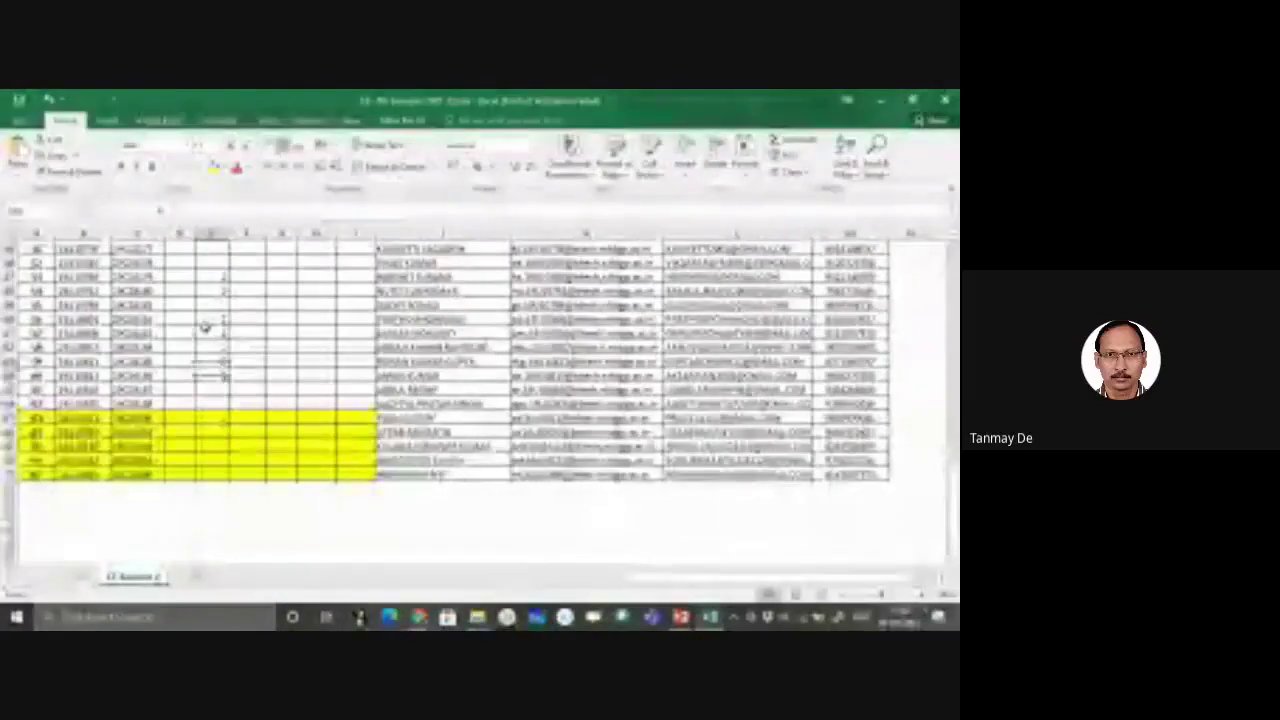
Go back to serial number 35 and enter 2 in its 4/8 column
scroll(206, 327, "up", 3)
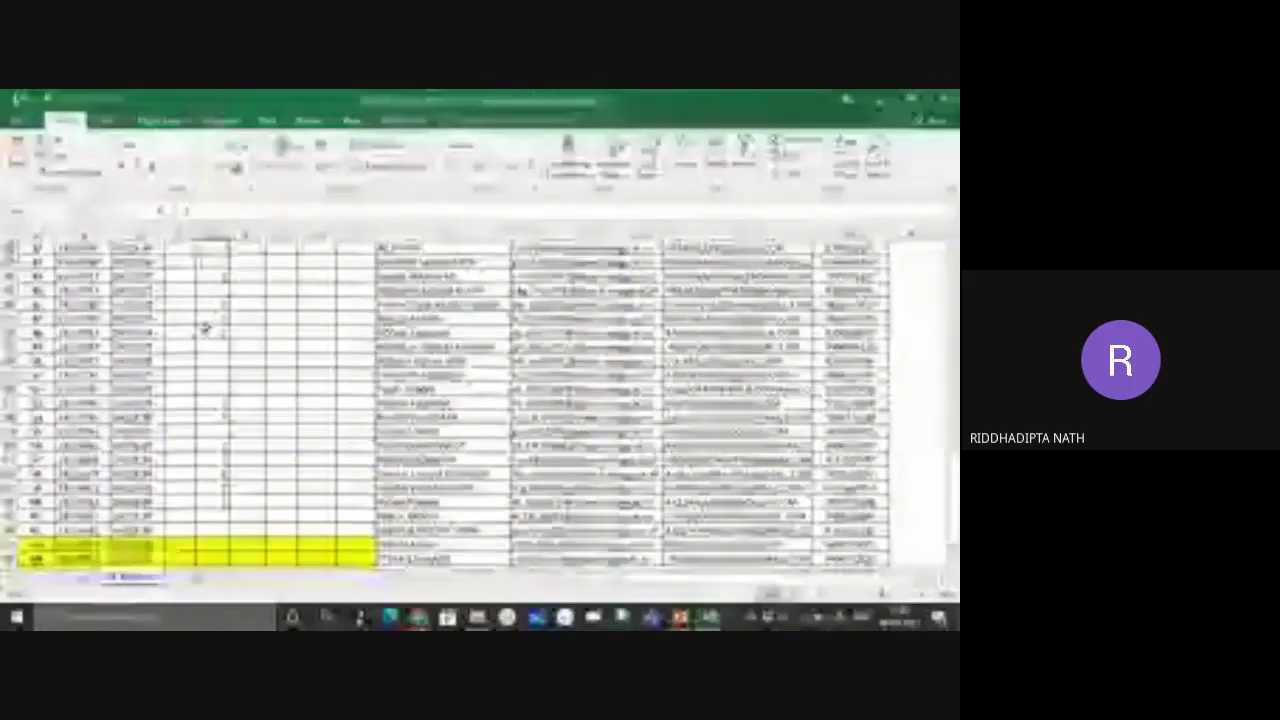
scroll(206, 327, "down", 5)
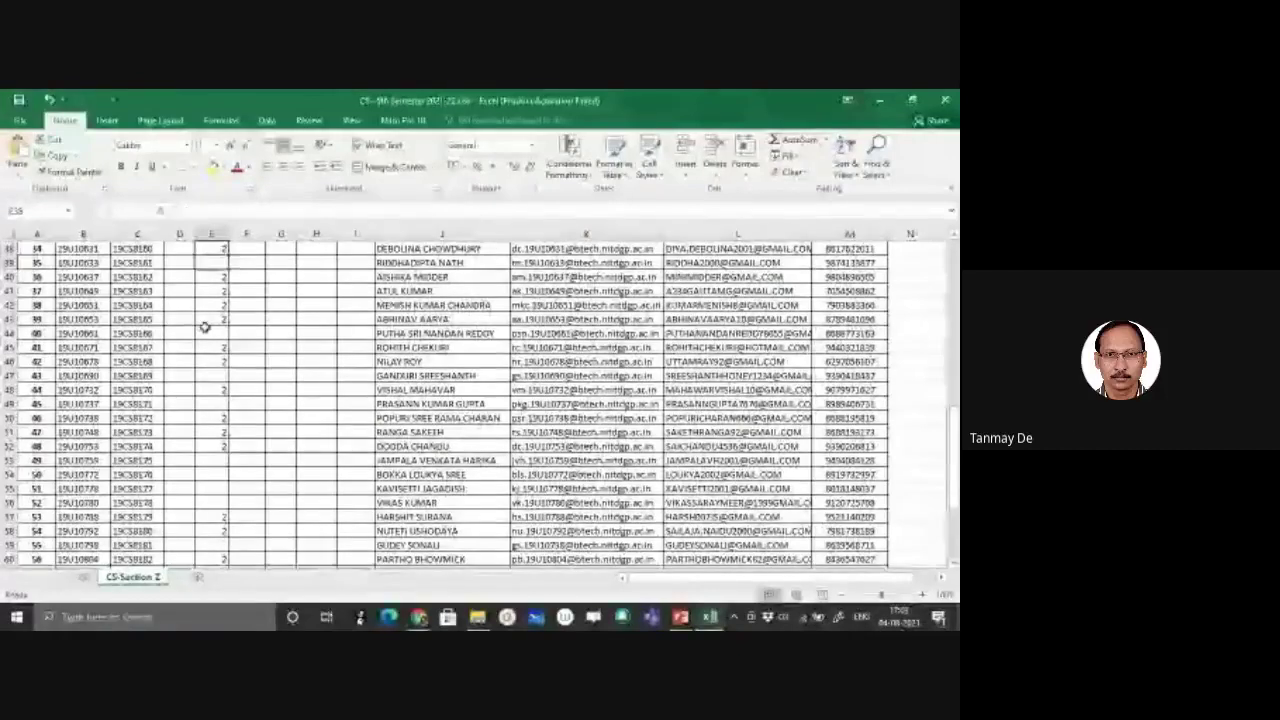
type("2")
Go back to serial number 3 near the start of the list and enter 2 in its 4/8 column
scroll(204, 327, "up", 1)
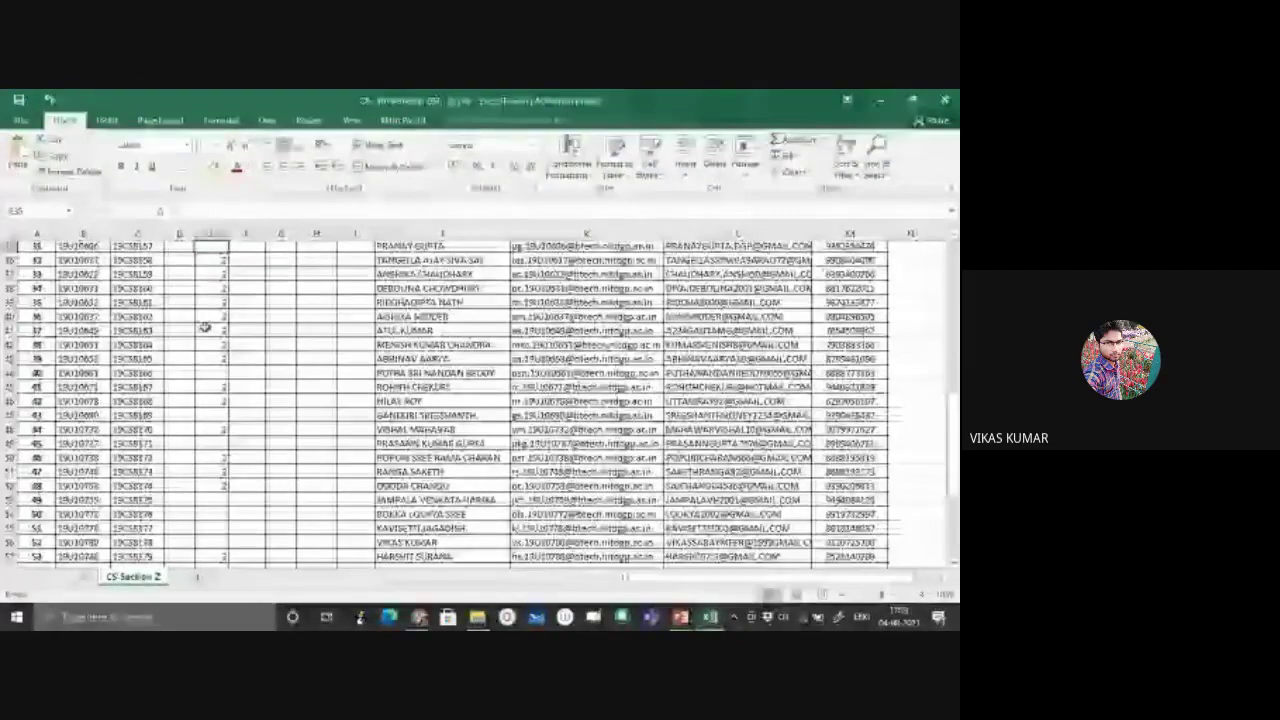
scroll(204, 327, "up", 4)
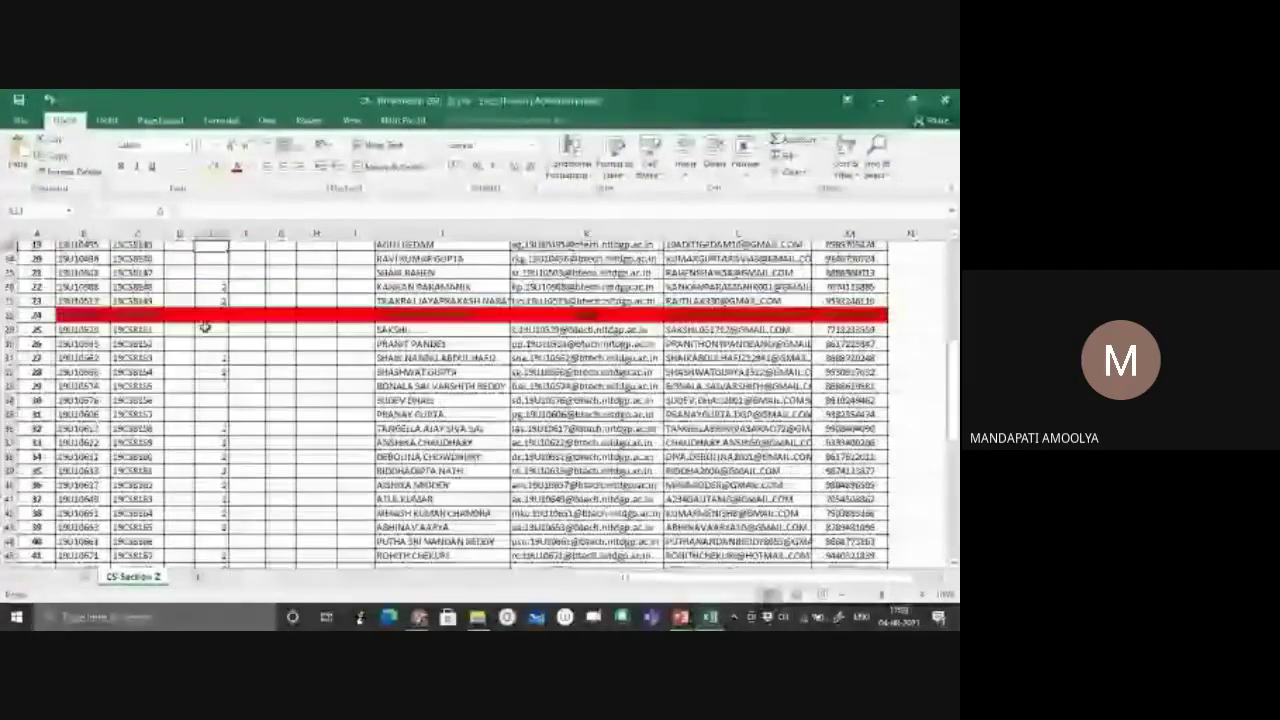
scroll(204, 327, "up", 4)
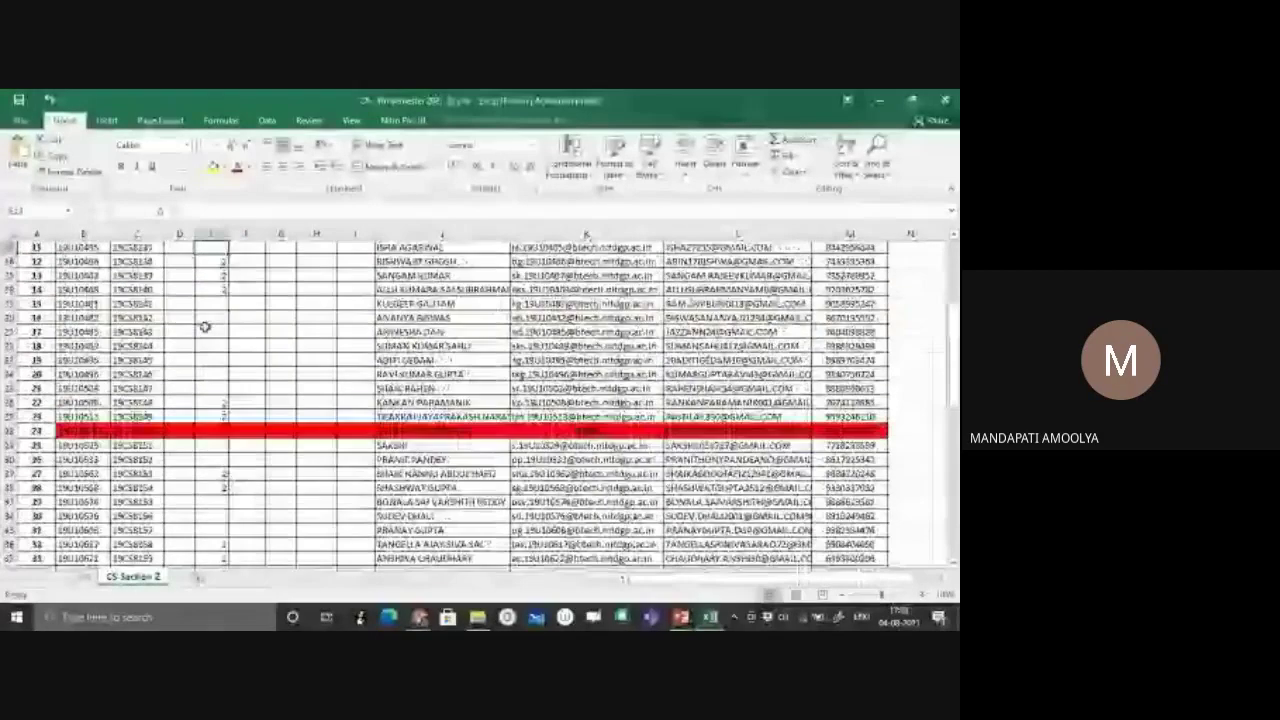
scroll(204, 327, "up", 1)
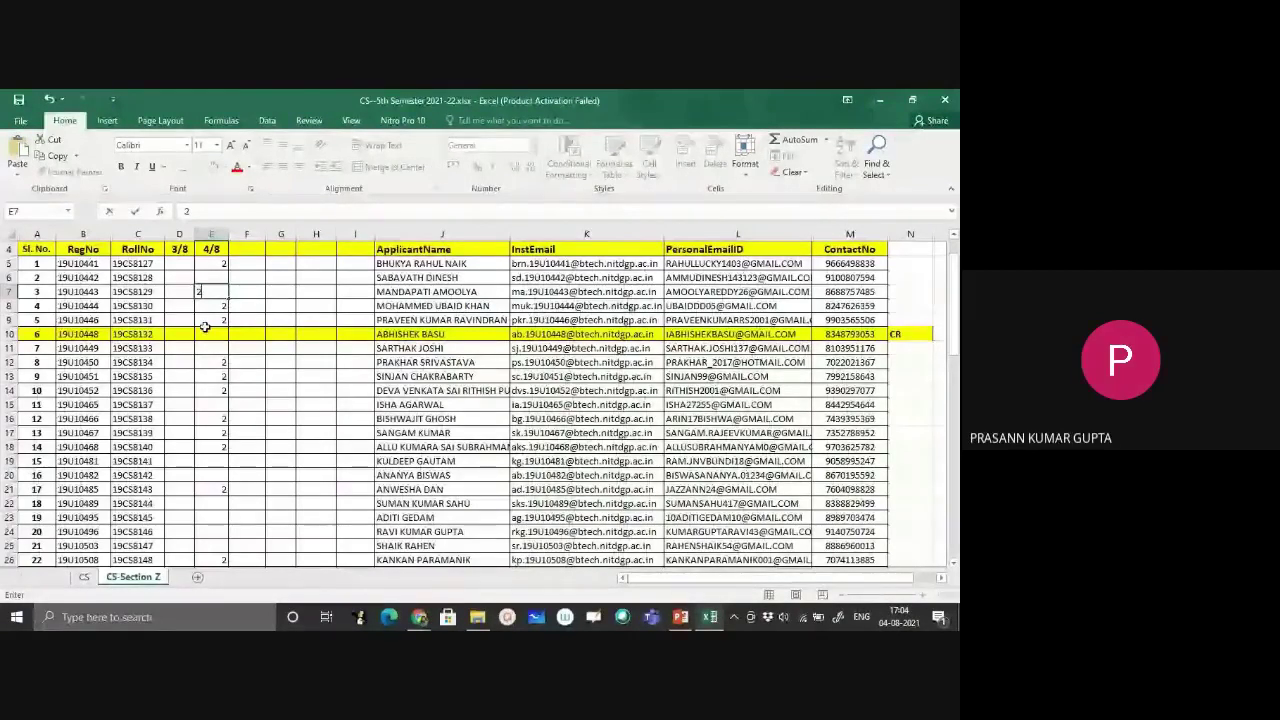
key("Return")
Move down to serial number 45 and enter 2 in its 4/8 column
key("Down")
key("Down")
key("Down")
key("Down")
key("Down")
key("Down")
key("Down")
key("Down")
key("Down")
key("Down")
key("Down")
key("Down")
key("Down")
key("Down")
key("Down")
key("Down")
key("Down")
key("Down")
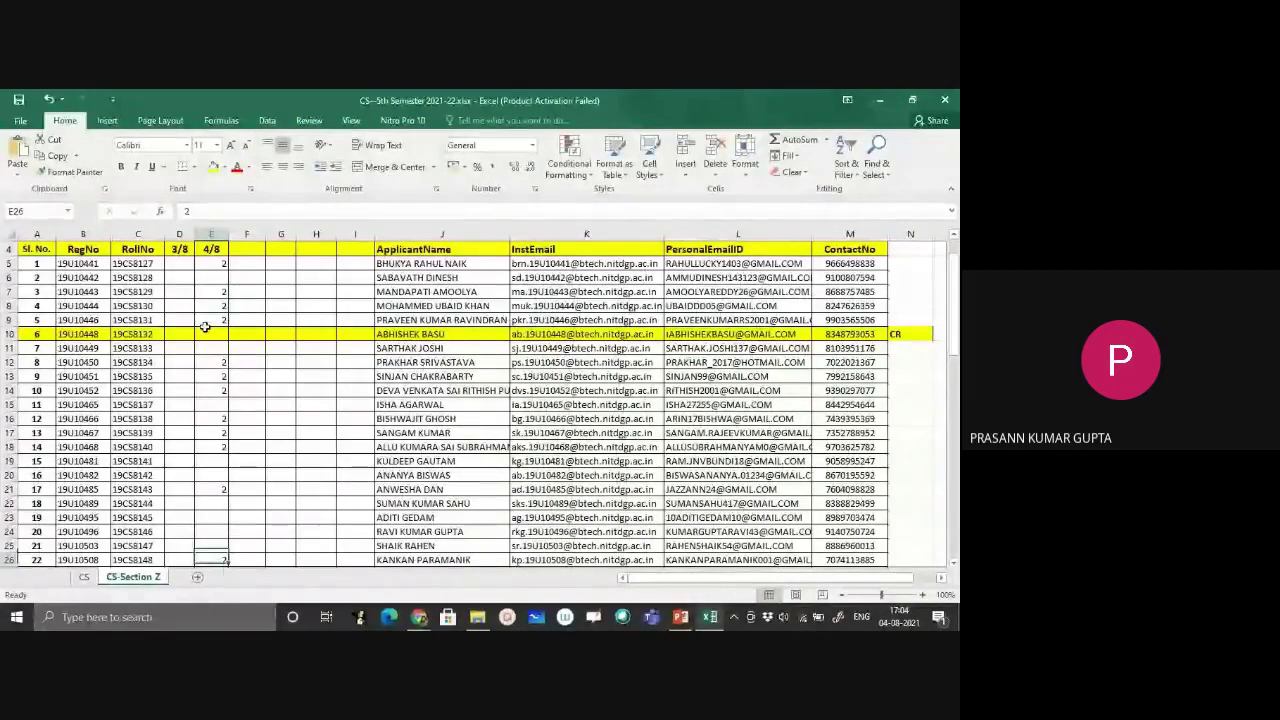
key("Down")
key("Down")
key("Down")
key("Down")
key("Down")
key("Down")
key("Down")
key("Down")
key("Down")
key("Down")
key("Down")
key("Down")
key("Down")
key("Down")
key("Down")
key("Down")
key("Down")
key("Down")
key("Down")
key("Down")
key("Down")
key("Down")
key("Down")
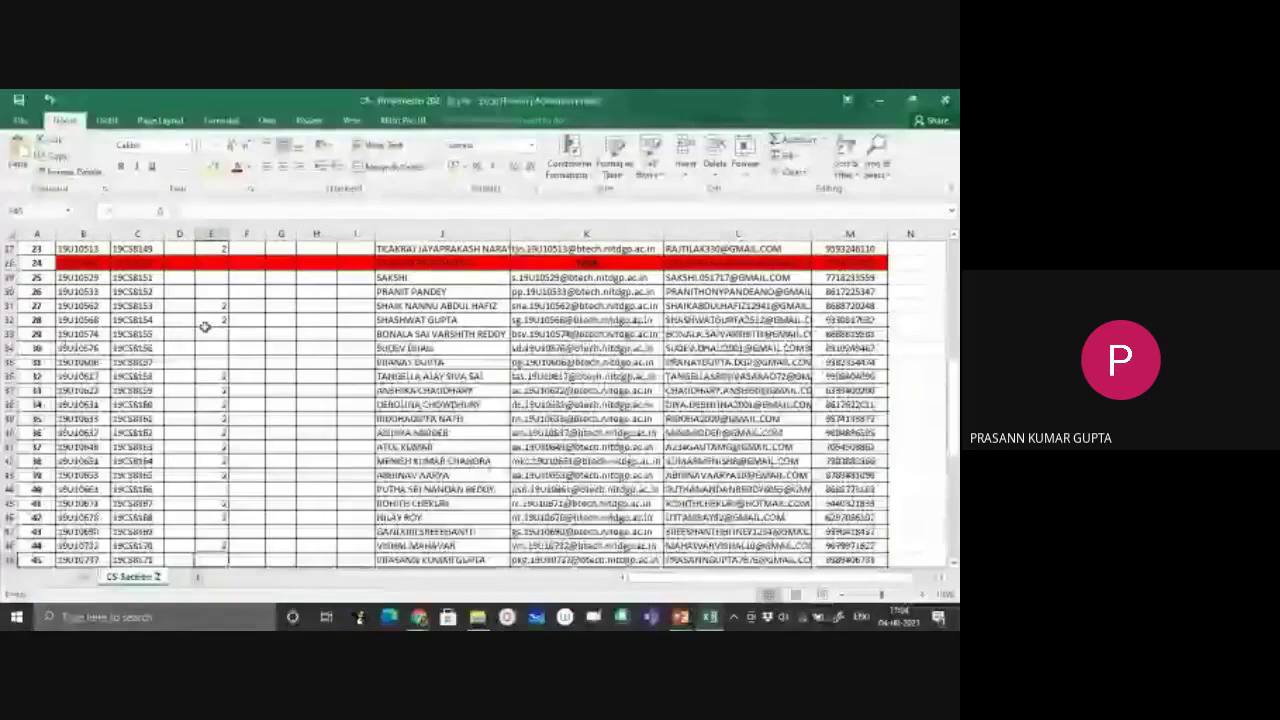
type("2")
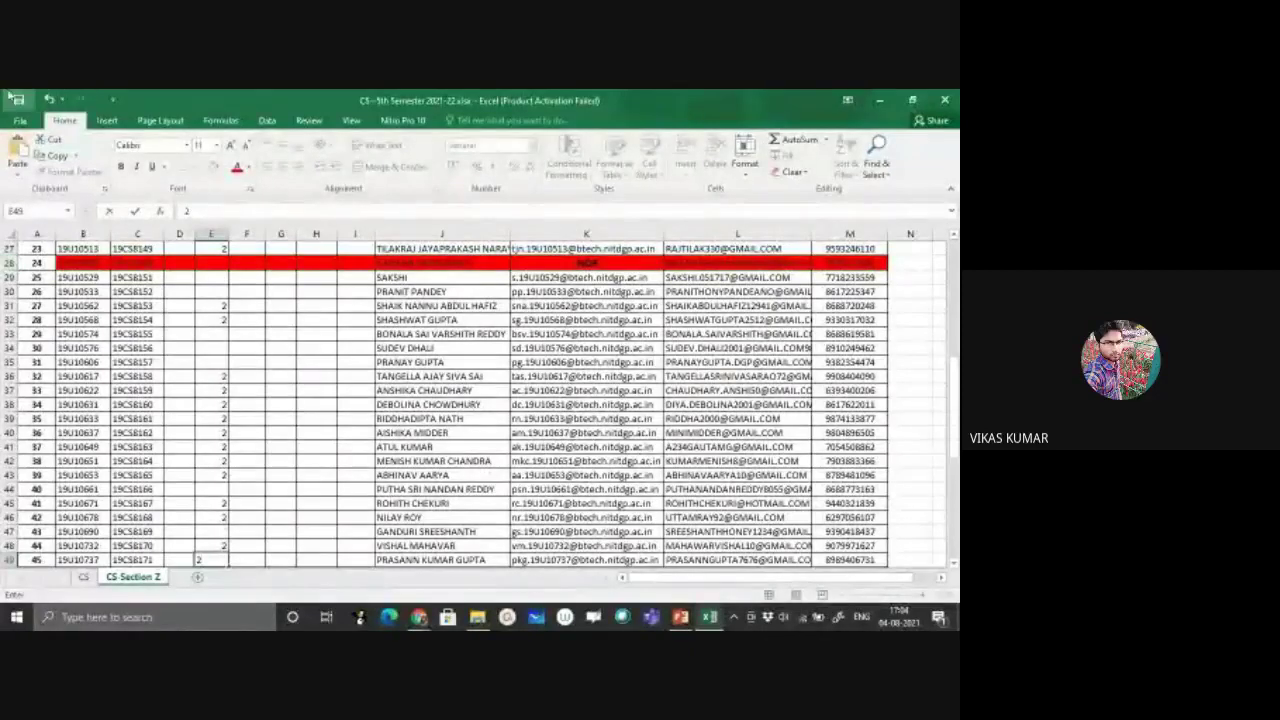
key("ctrl+Return")
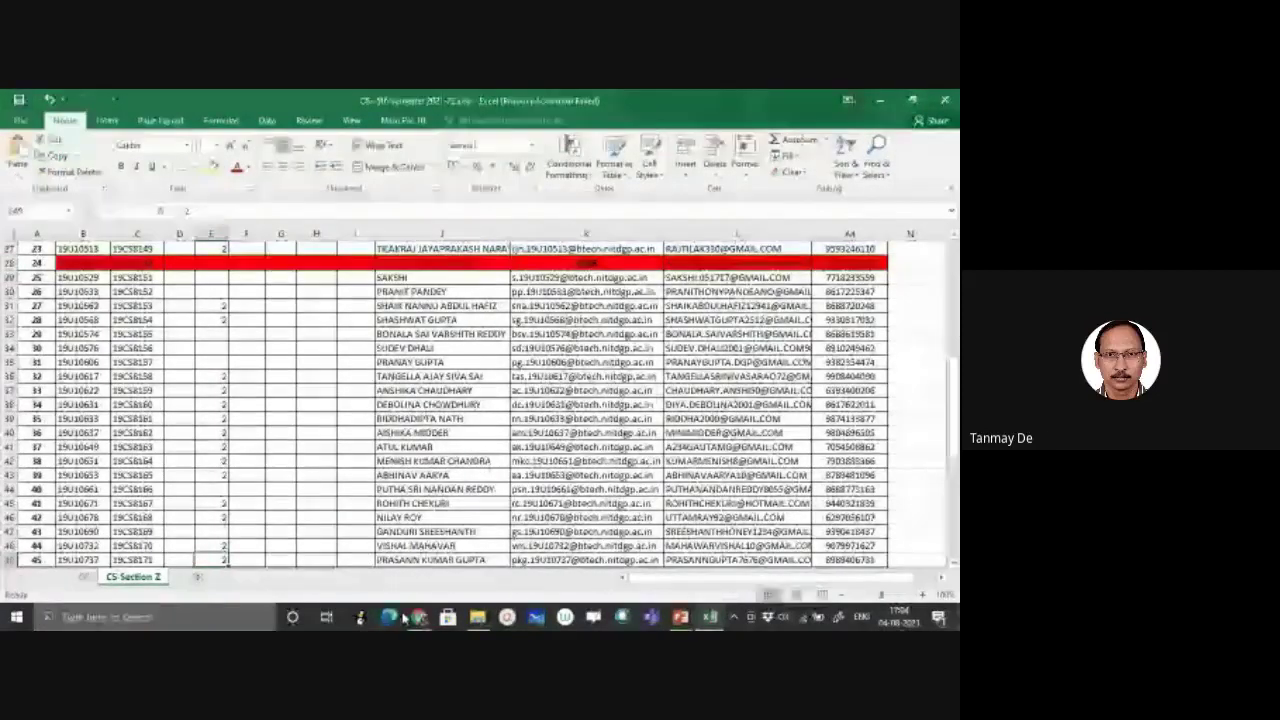
Switch to the Google Meet call for the CSC502 DBMS Section Z class in Chrome
mouse_move(419, 615)
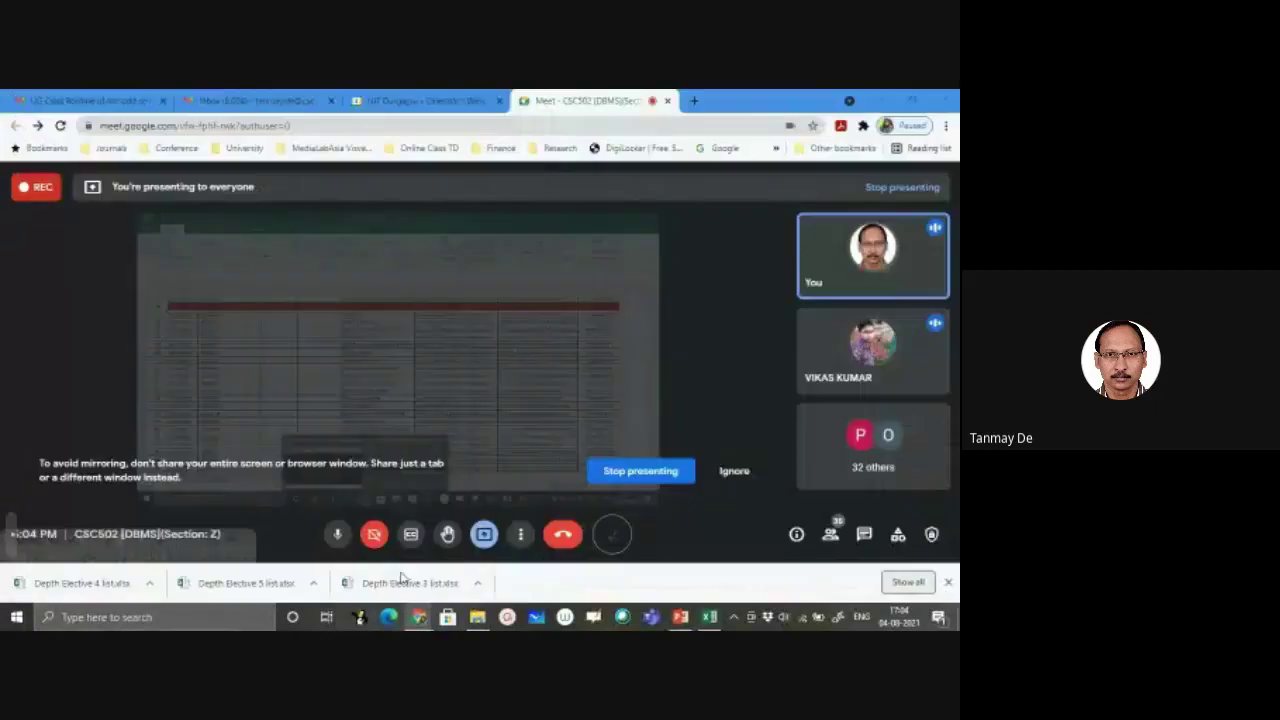
left_click(407, 582)
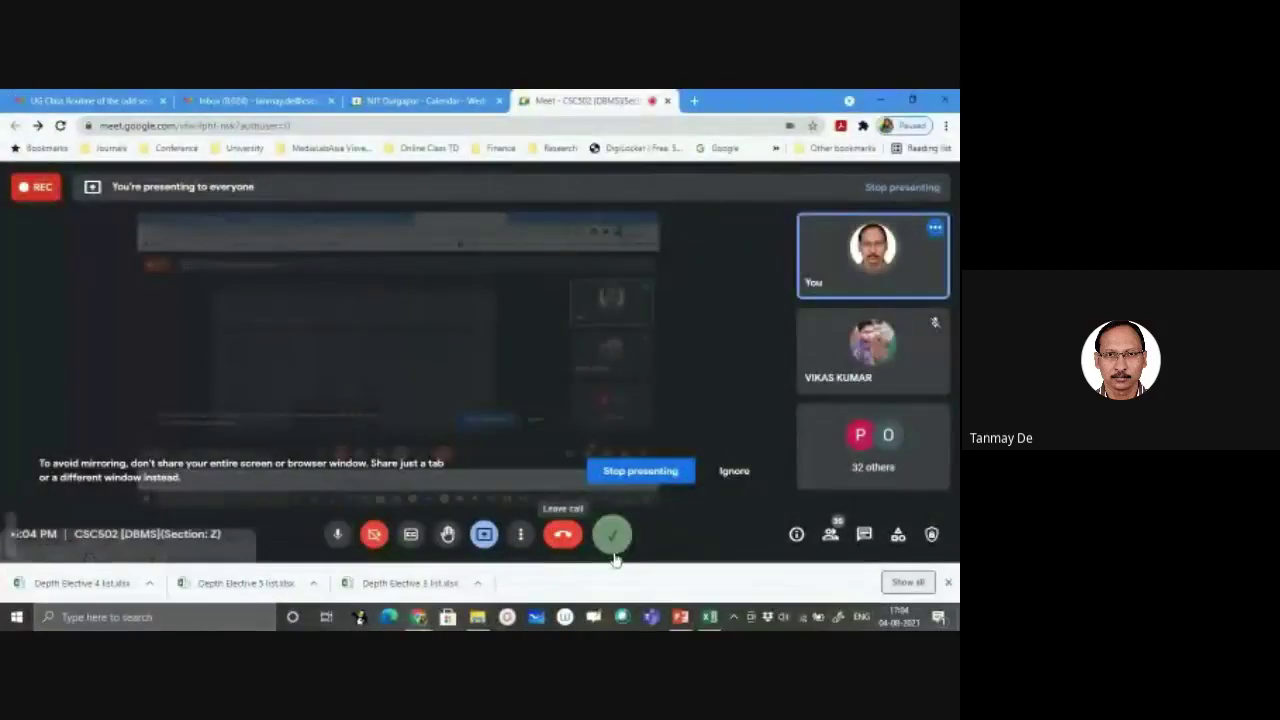